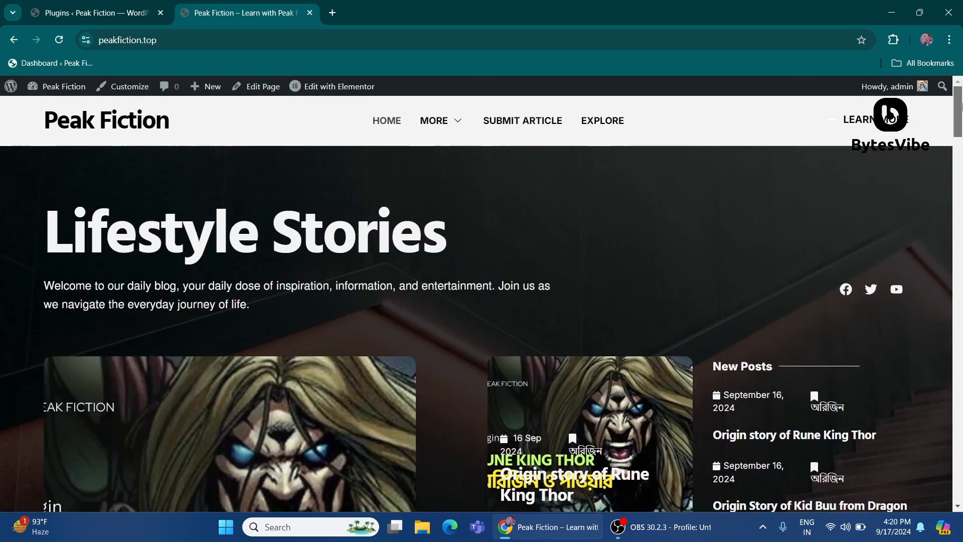
# Search the WordPress plugin directory for "rank math" from the site's admin area
pyautogui.moveTo(961, 107); pyautogui.dragTo(918, 116)
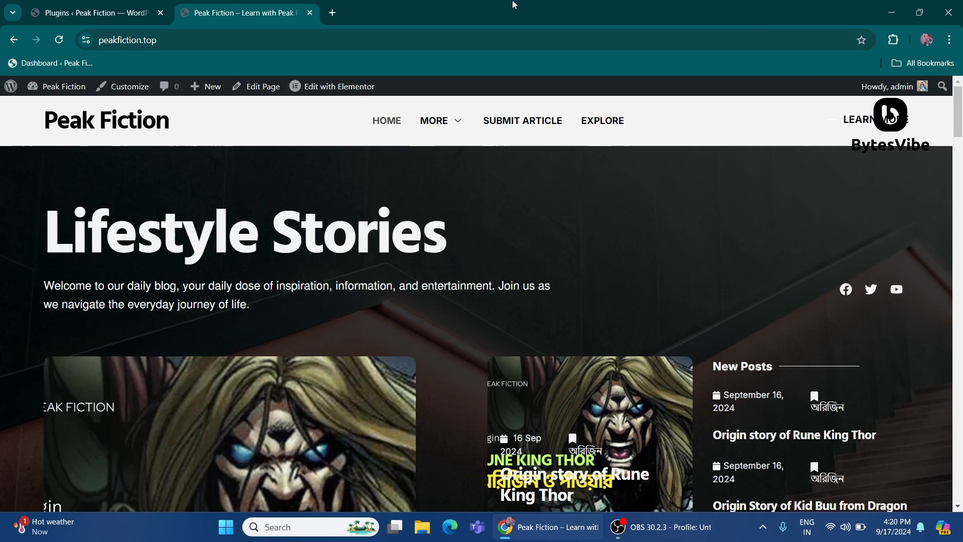
pyautogui.moveTo(120, 15); pyautogui.dragTo(313, 16)
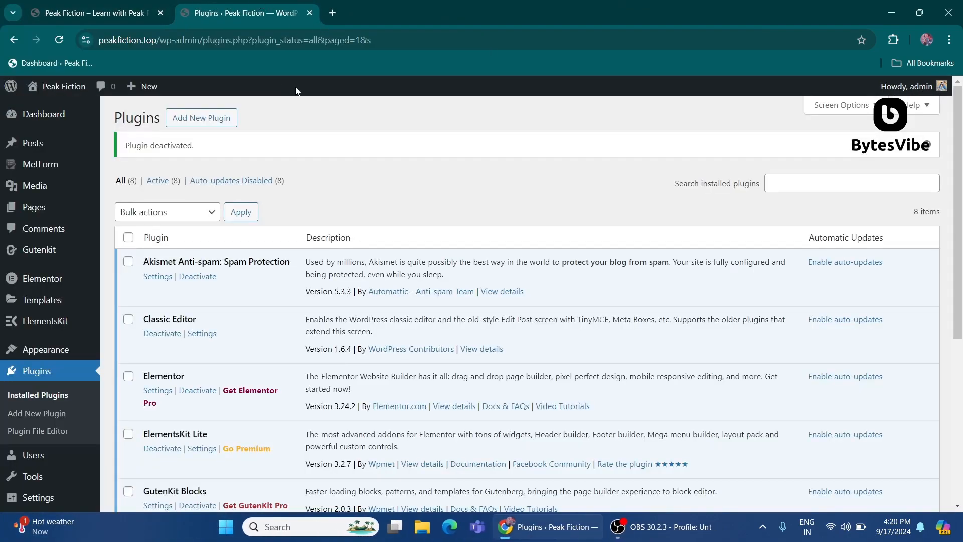
pyautogui.click(47, 377)
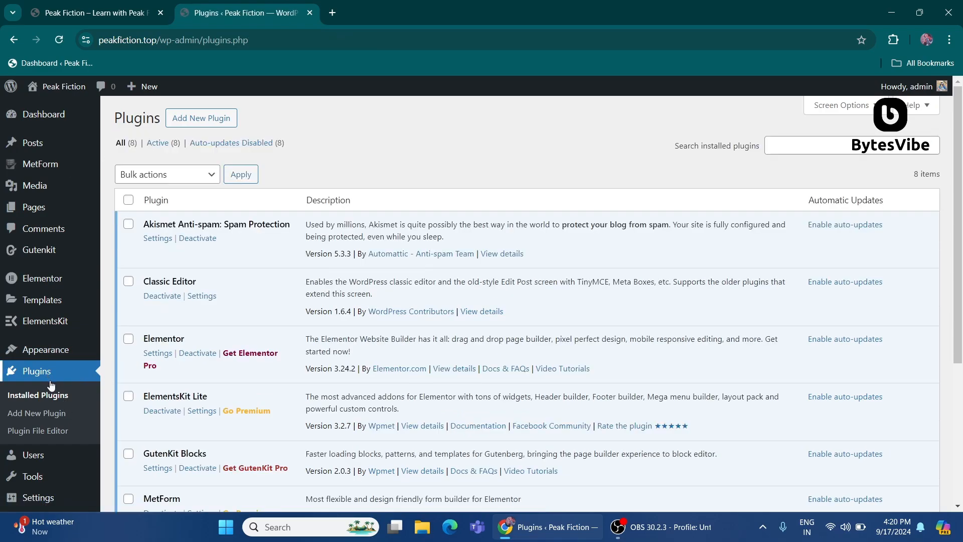
pyautogui.click(33, 411)
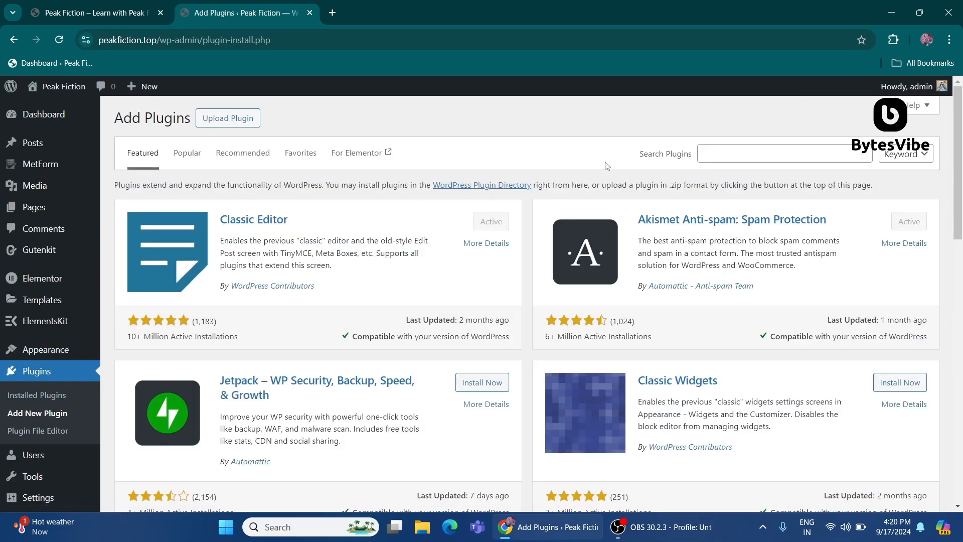
pyautogui.click(713, 153)
pyautogui.write('ra')
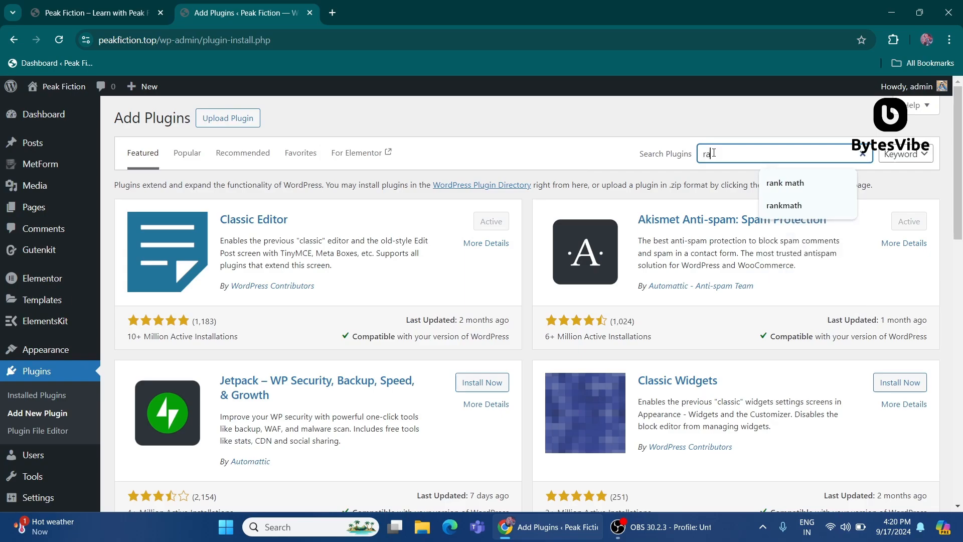
pyautogui.write('nk mat')
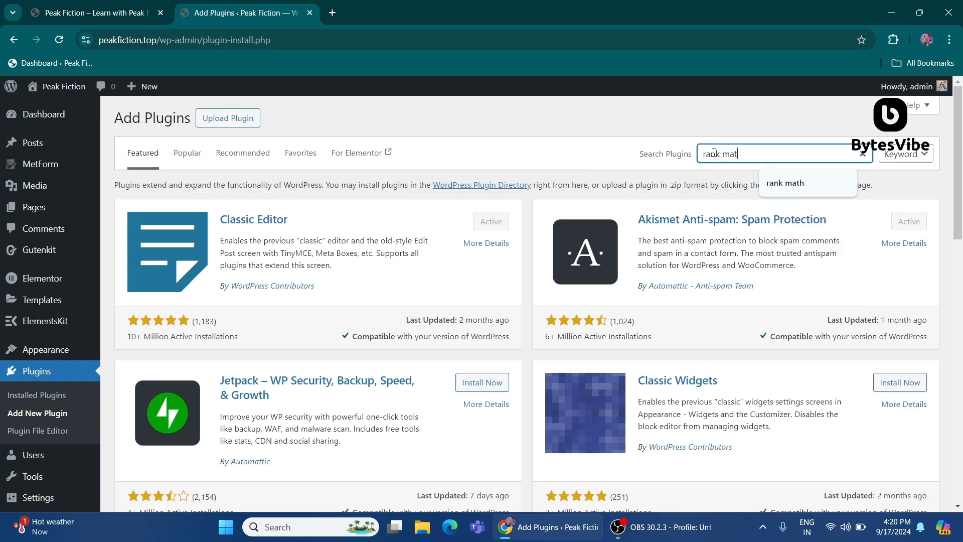
pyautogui.write('h')
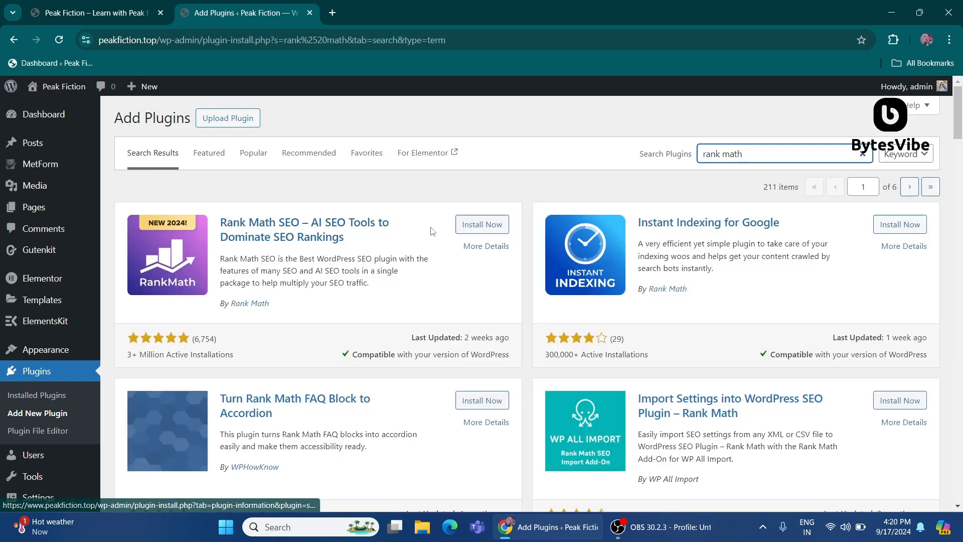
# Install and activate the Rank Math SEO plugin, and check it in the installed plugins list
pyautogui.click(490, 223)
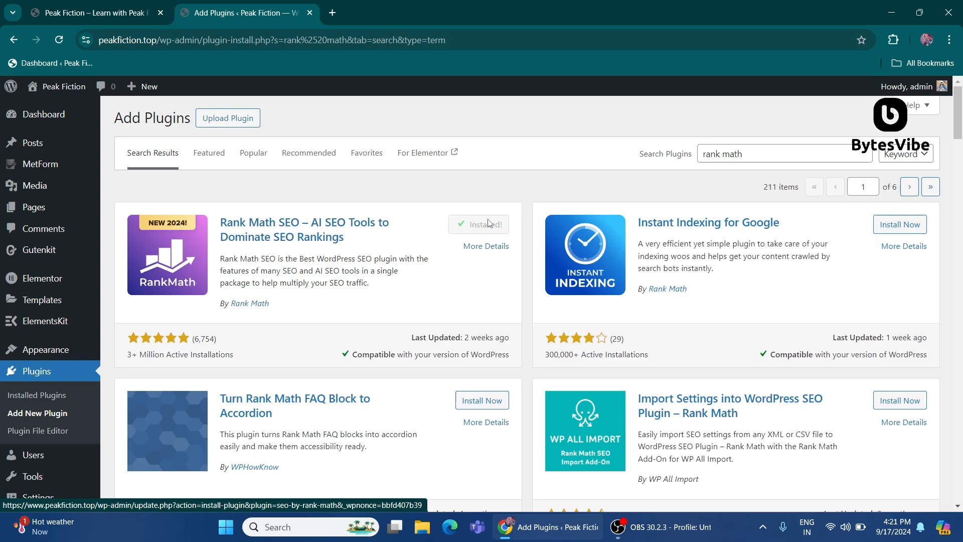
pyautogui.click(484, 229)
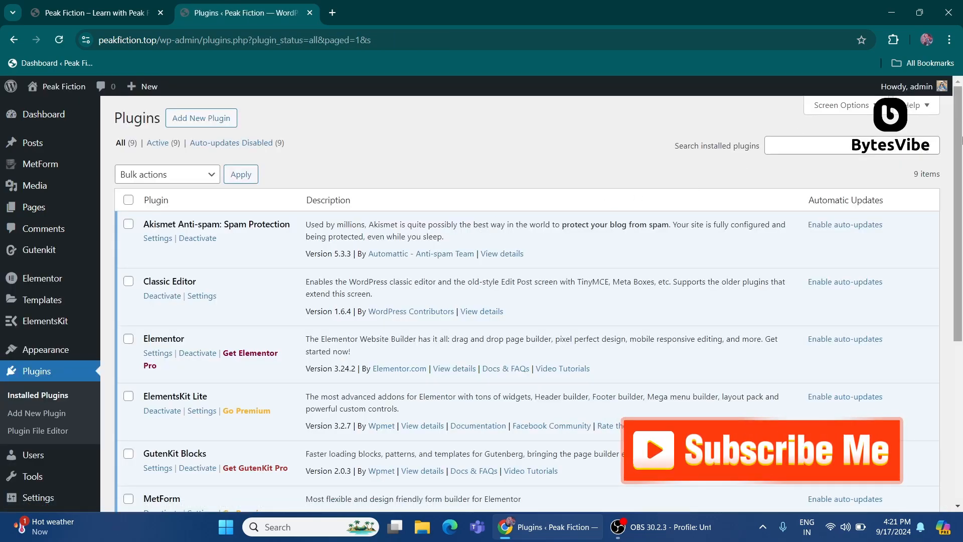
pyautogui.scroll(-2, 962, 245)
pyautogui.scroll(-2, 962, 244)
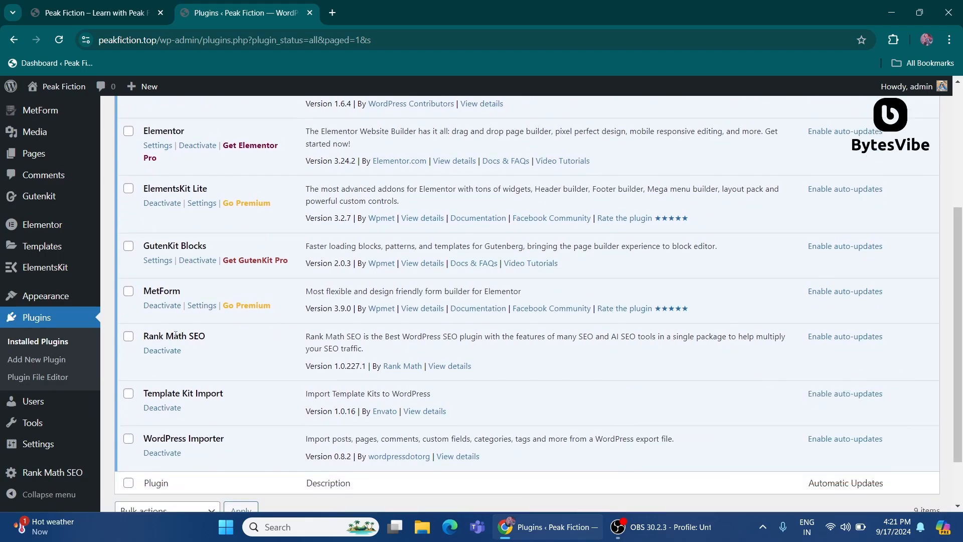
# Open Rank Math SEO, connect the site to a Rank Math account through Google sign-in, and activate the Rank Math Free Plan
pyautogui.moveTo(55, 444)
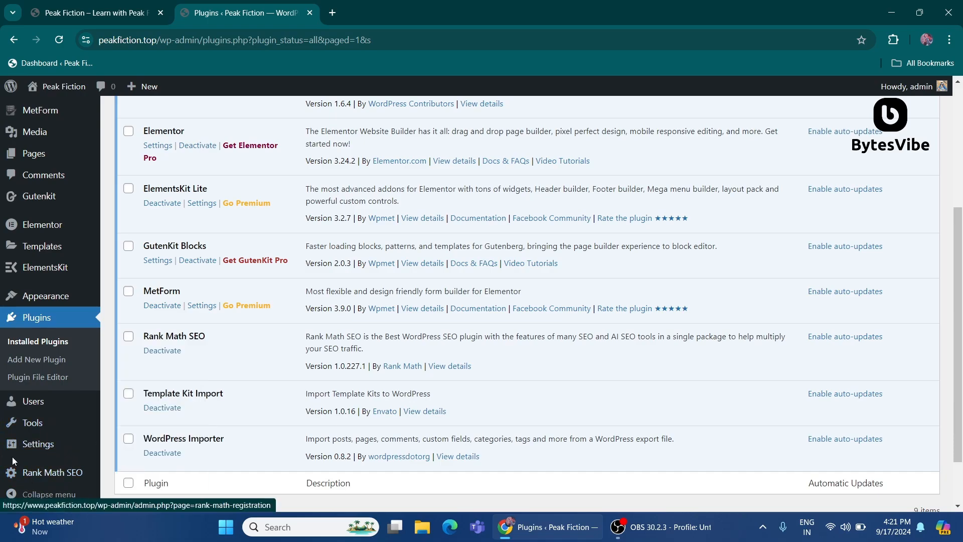
pyautogui.click(45, 475)
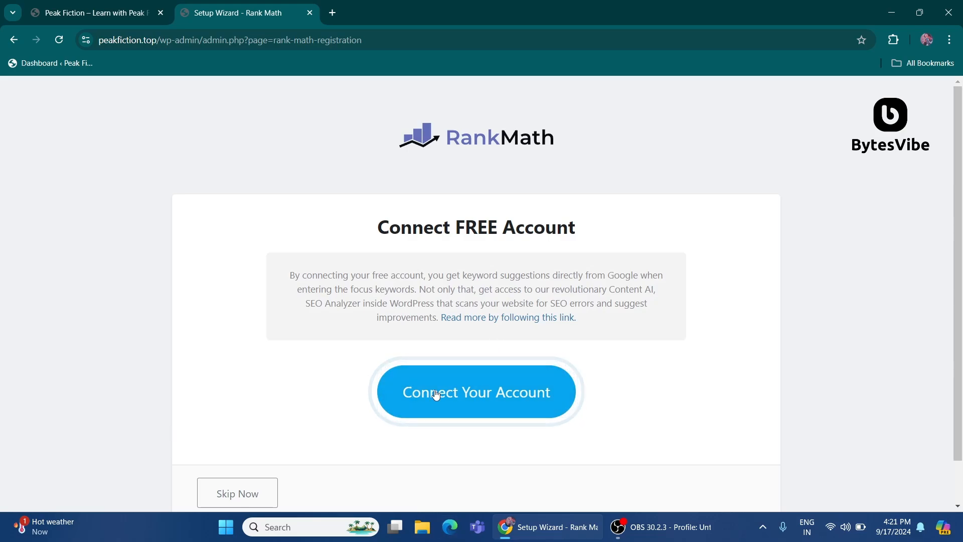
pyautogui.click(462, 393)
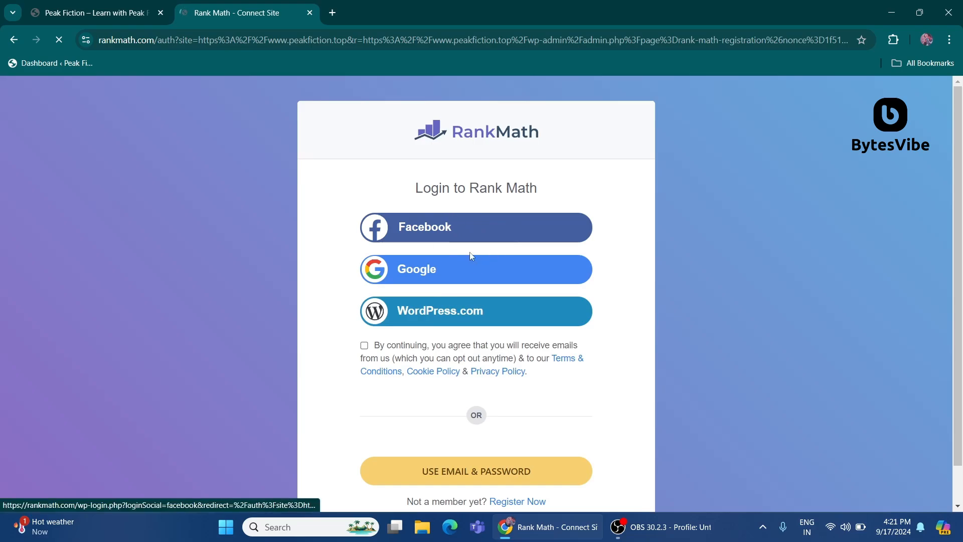
pyautogui.click(442, 274)
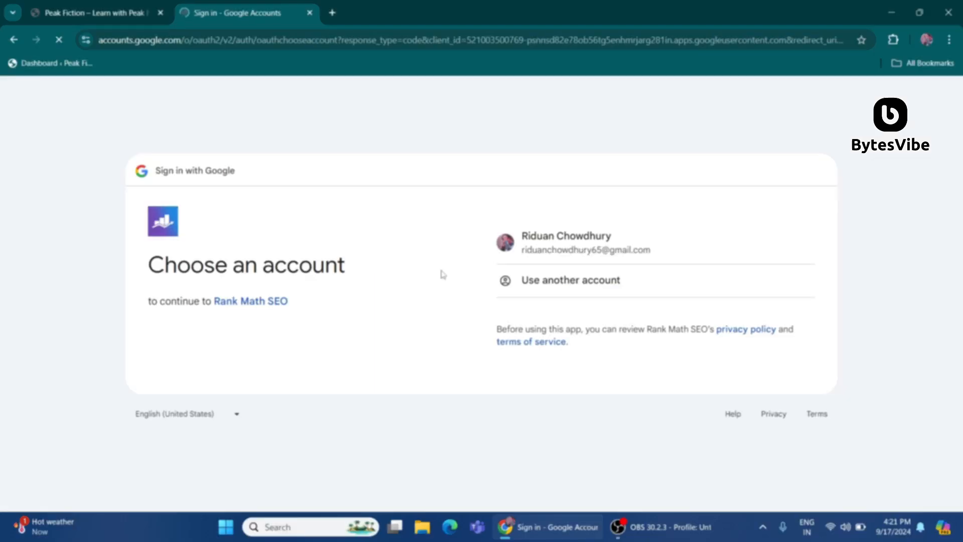
pyautogui.click(536, 248)
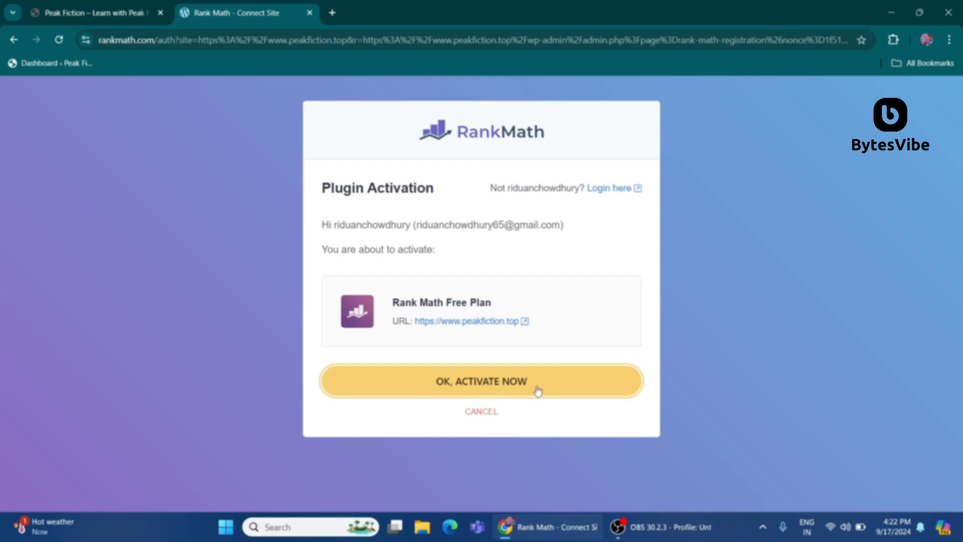
pyautogui.click(512, 384)
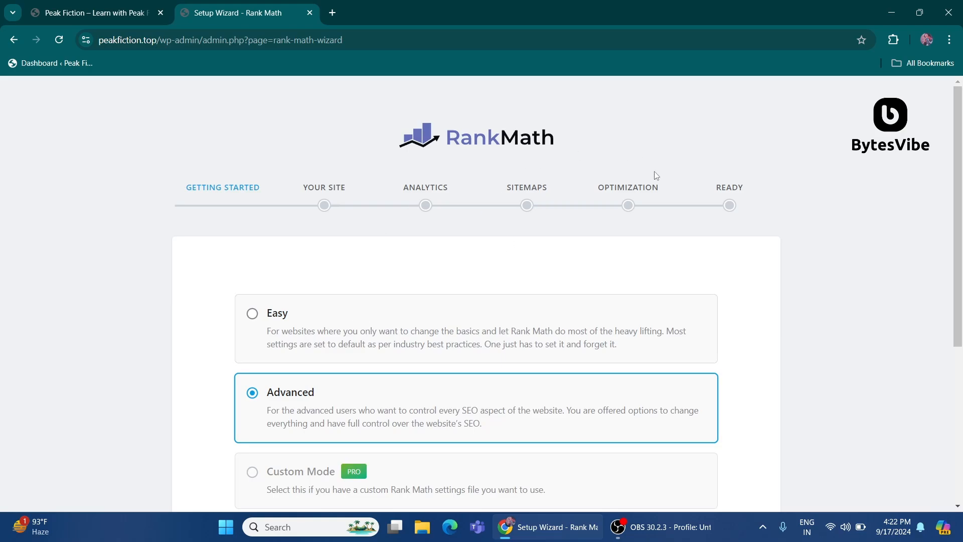
# Start the Rank Math setup wizard in Advanced mode
pyautogui.moveTo(954, 152); pyautogui.dragTo(960, 243)
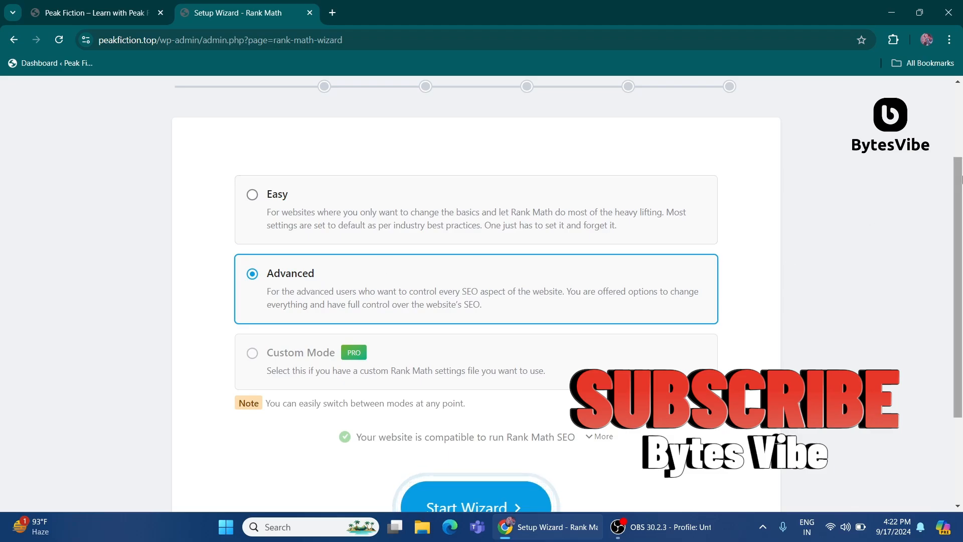
pyautogui.moveTo(960, 179); pyautogui.dragTo(960, 240)
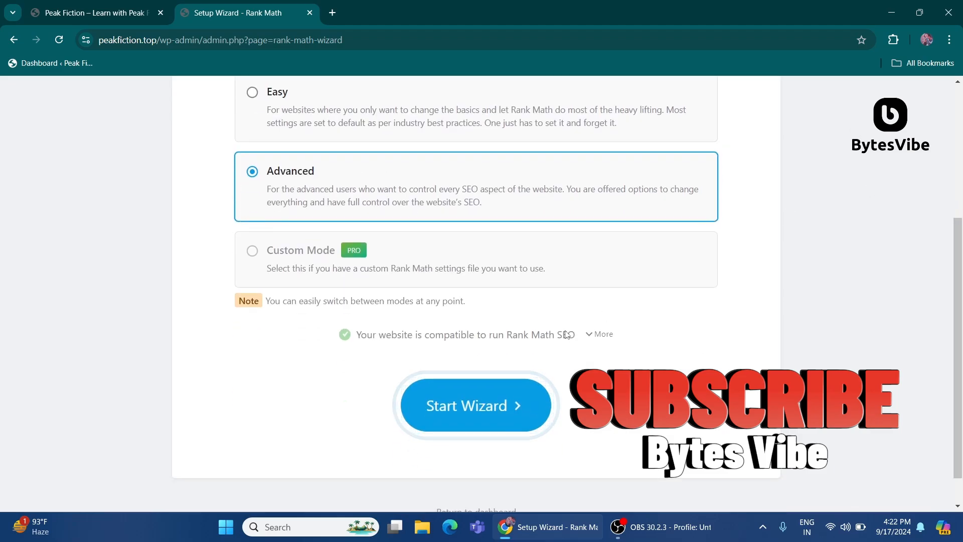
pyautogui.click(459, 410)
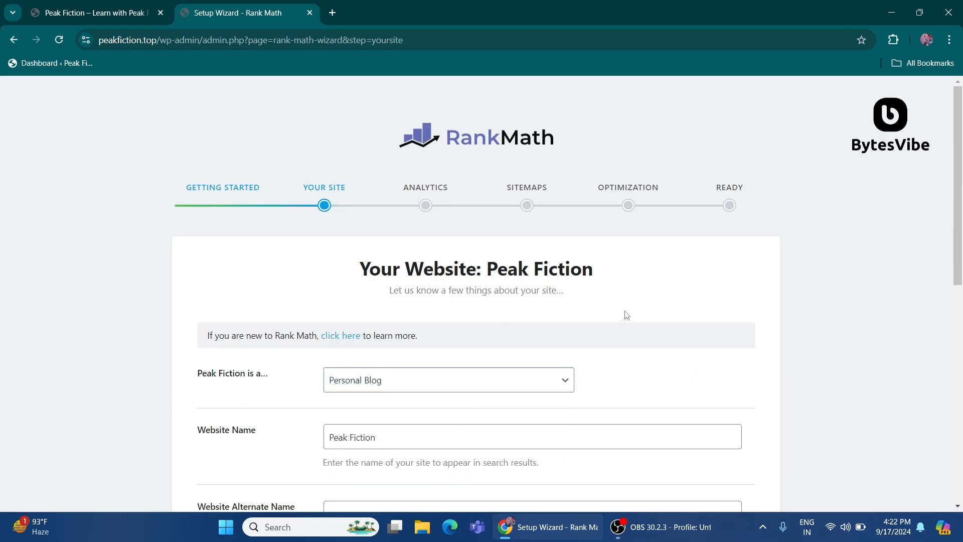
# Set the type of the Peak Fiction website to Community Blog/News Site
pyautogui.moveTo(960, 164); pyautogui.dragTo(960, 209)
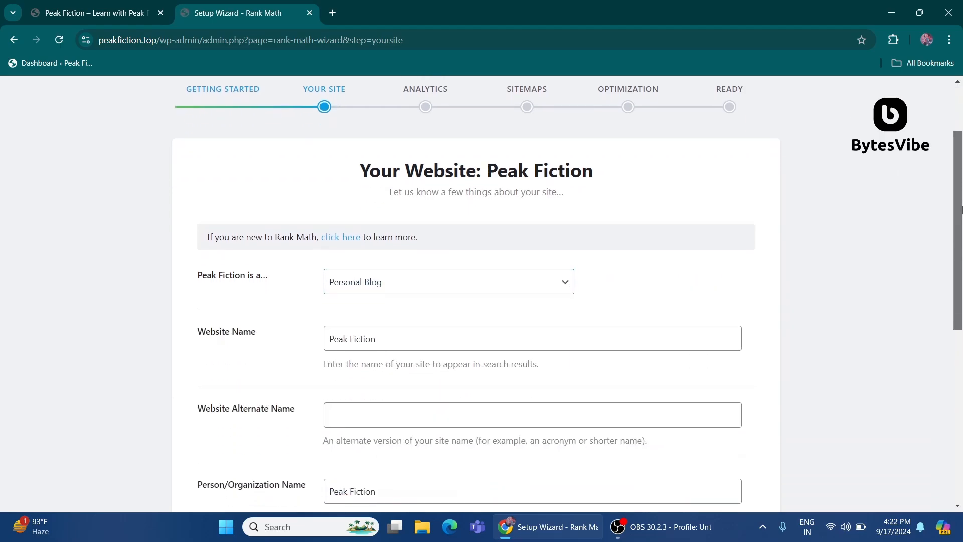
pyautogui.click(361, 294)
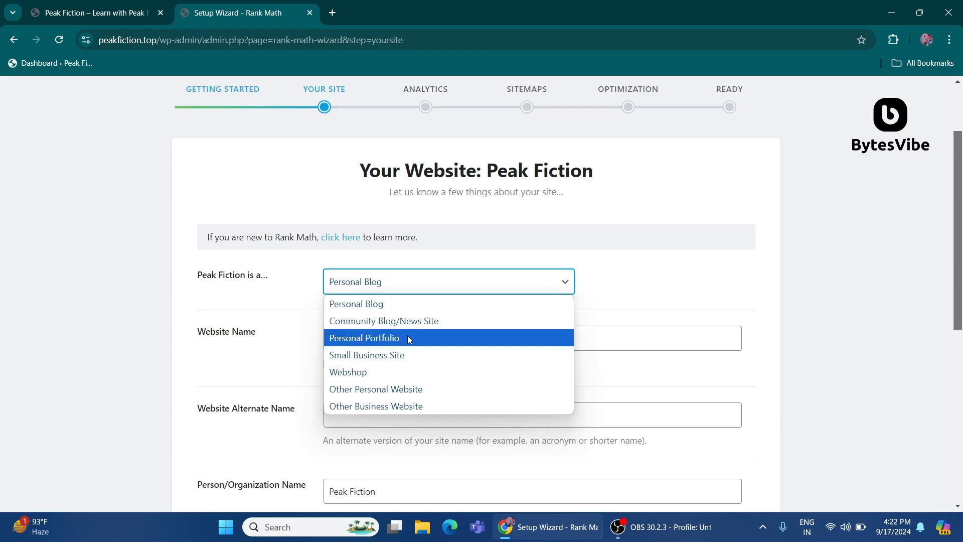
pyautogui.click(379, 321)
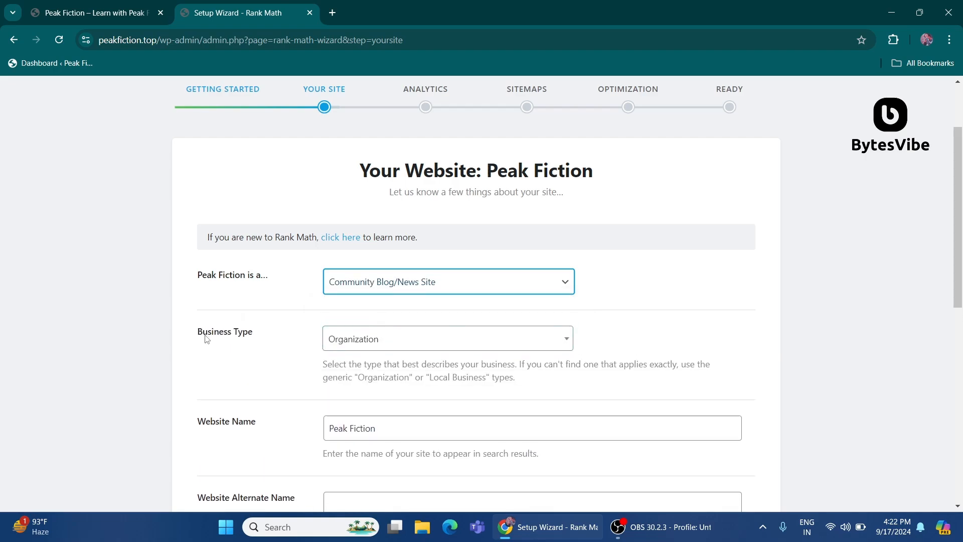
# Find News Media Organization by searching for "new" and set it as the business type
pyautogui.moveTo(195, 331); pyautogui.dragTo(332, 337)
pyautogui.click(351, 342)
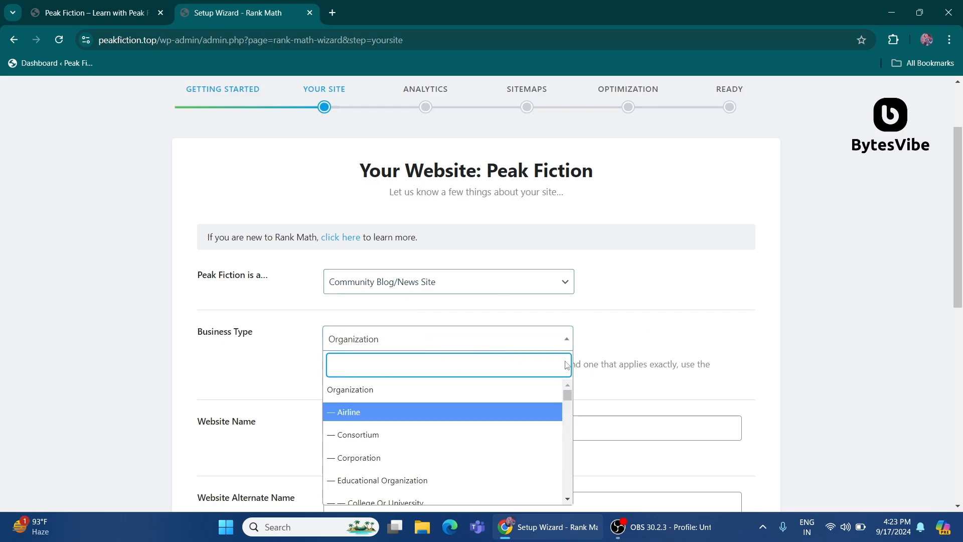
pyautogui.scroll(-3, 531, 307)
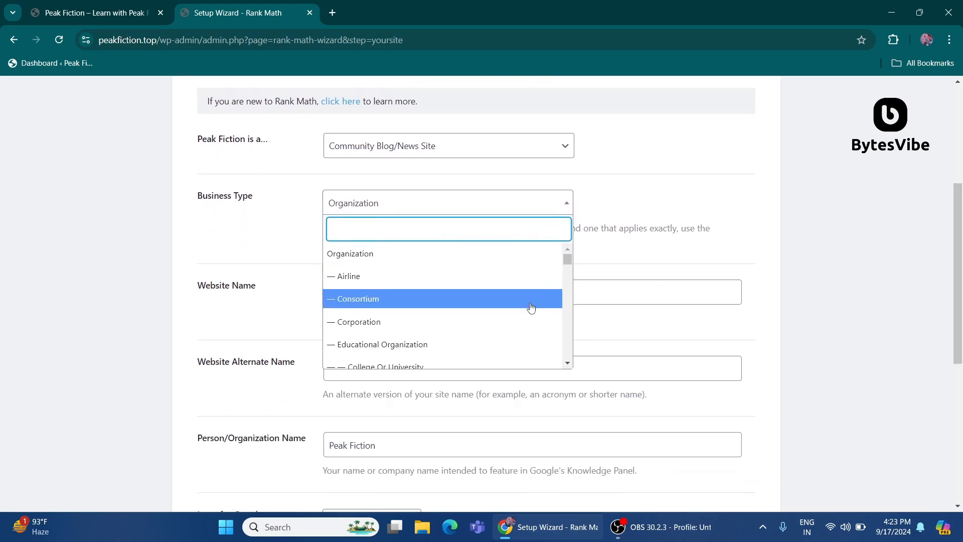
pyautogui.moveTo(567, 257); pyautogui.dragTo(571, 302)
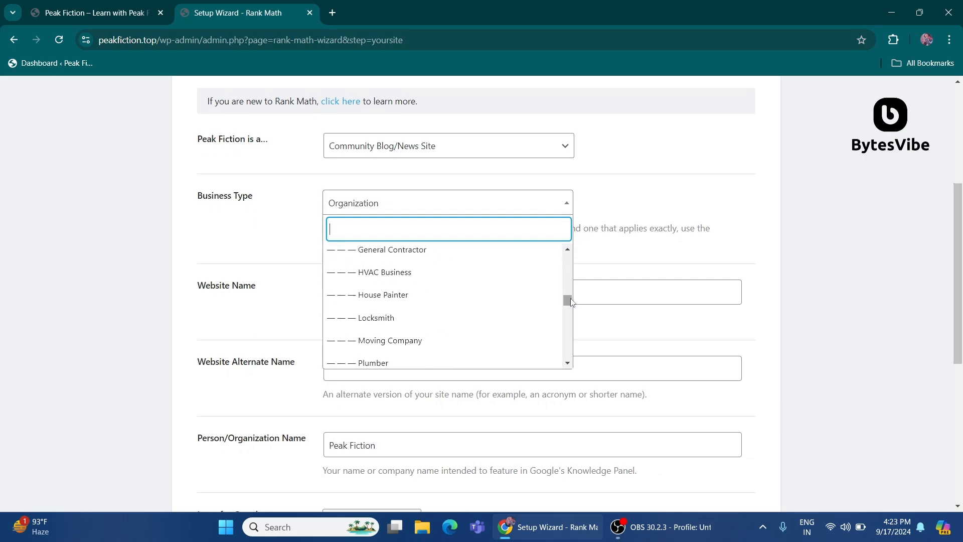
pyautogui.write('new')
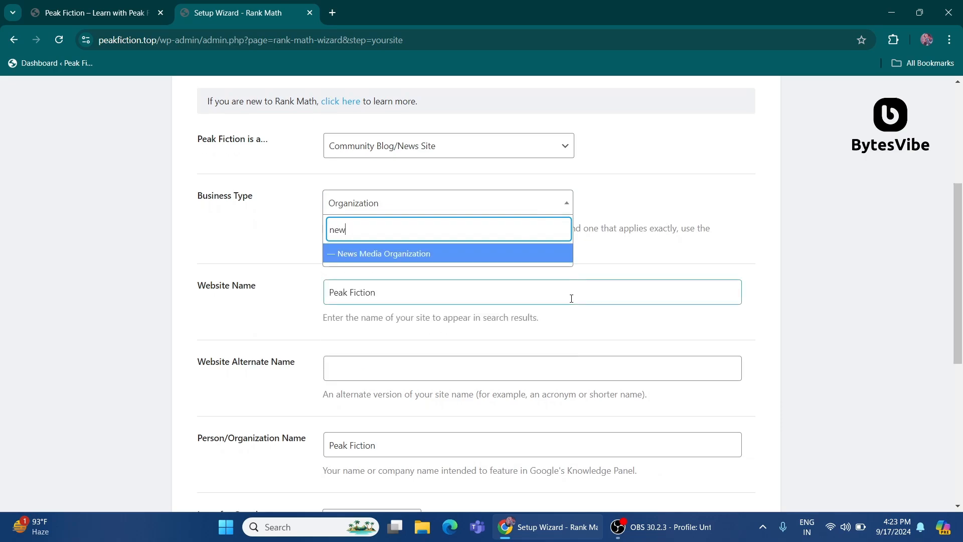
pyautogui.click(429, 254)
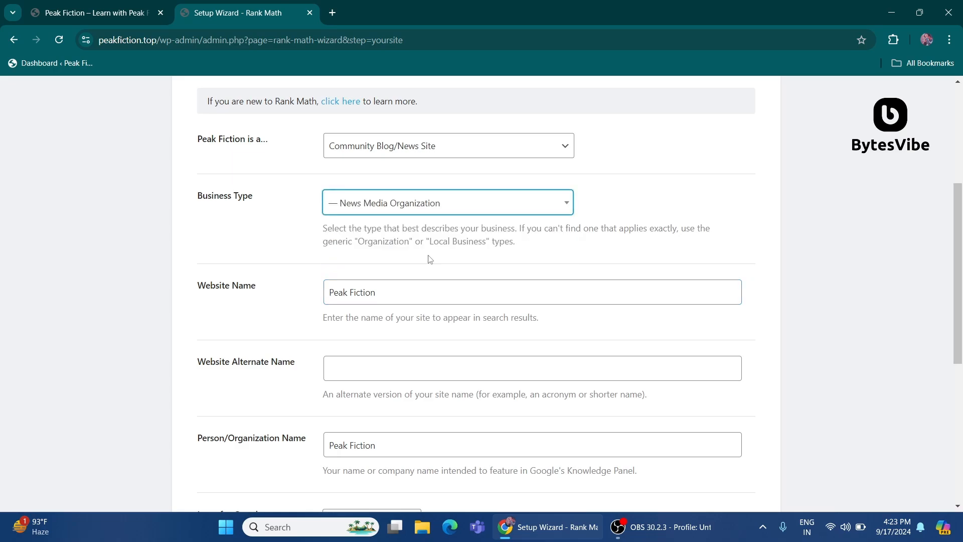
pyautogui.click(424, 206)
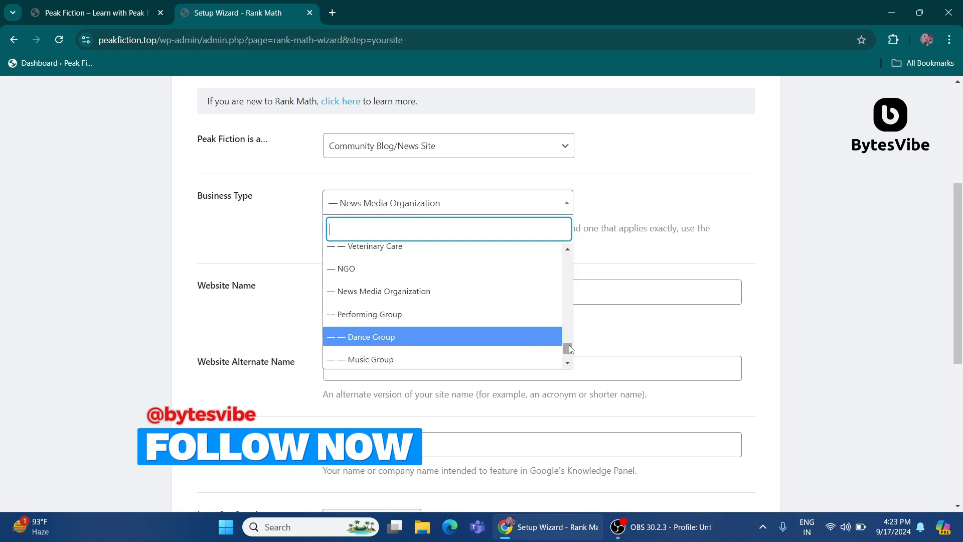
pyautogui.moveTo(570, 348); pyautogui.dragTo(568, 297)
pyautogui.click(808, 250)
# Review the website name, website alternate name and person/organization name fields of the site details
pyautogui.click(370, 291)
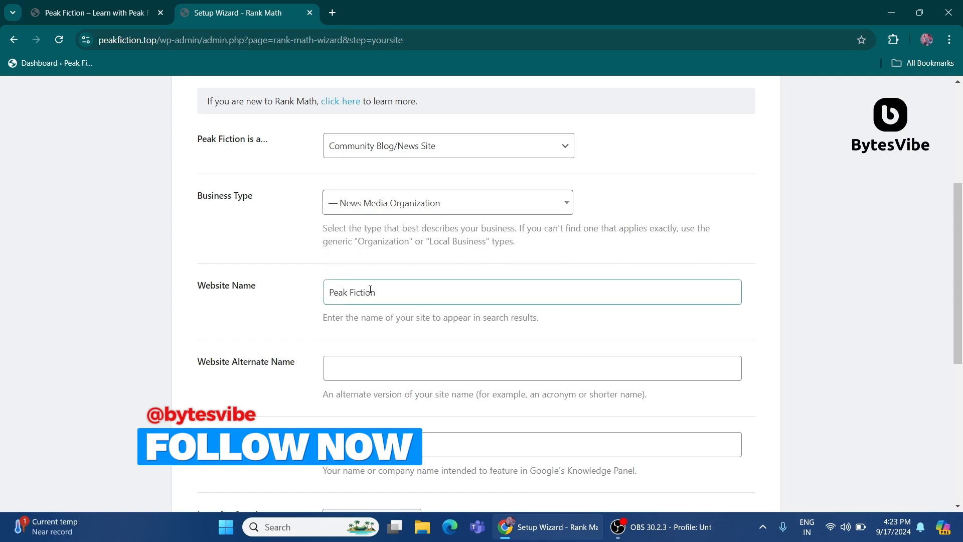
pyautogui.moveTo(211, 281); pyautogui.dragTo(285, 279)
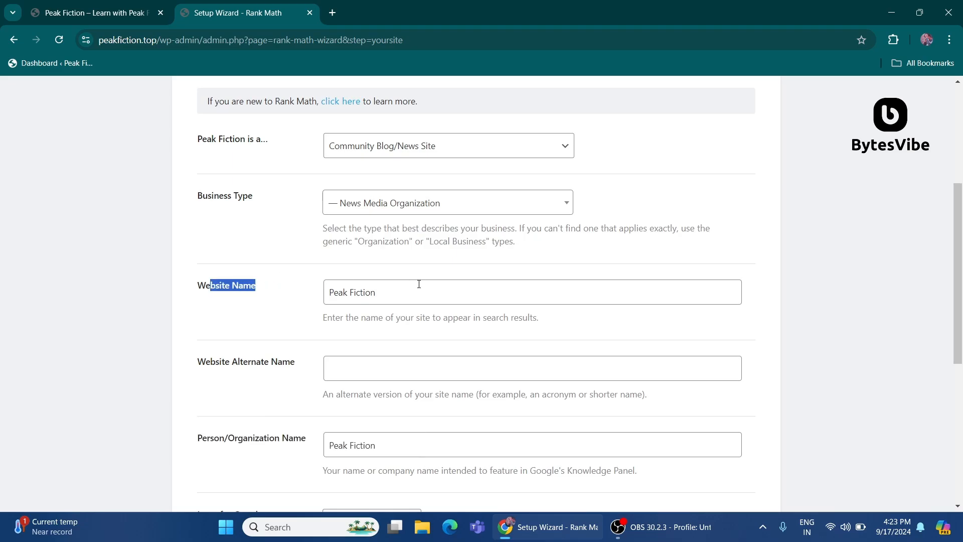
pyautogui.click(390, 289)
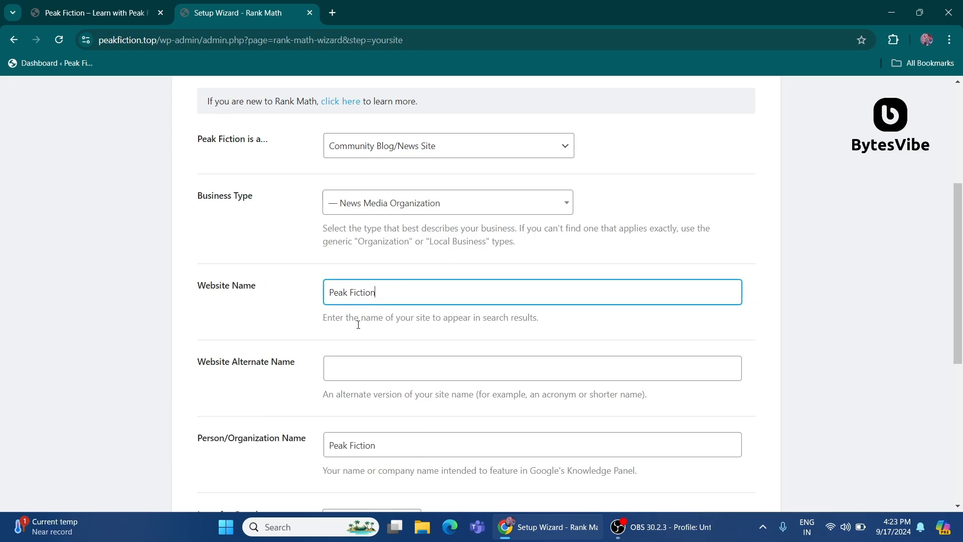
pyautogui.click(350, 367)
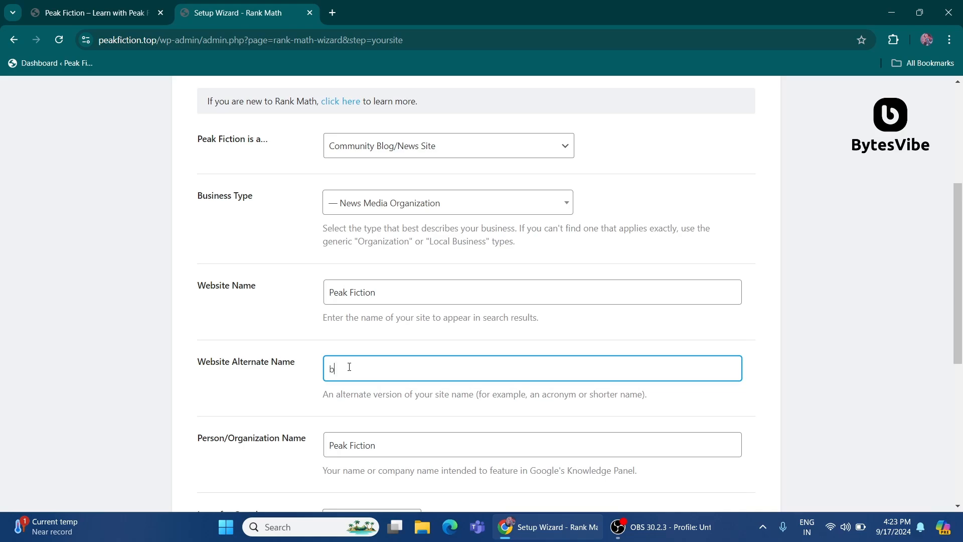
pyautogui.press('BackSpace')
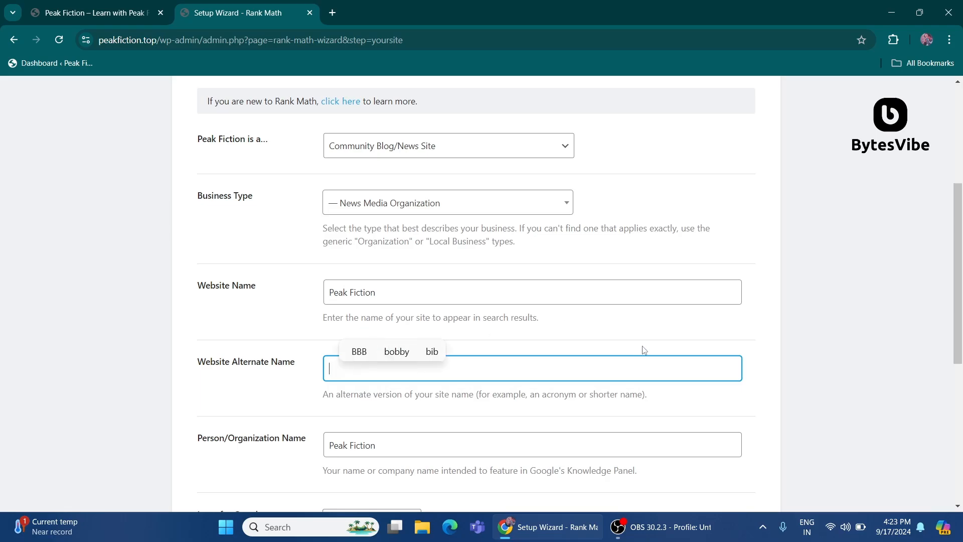
pyautogui.scroll(-5, 328, 335)
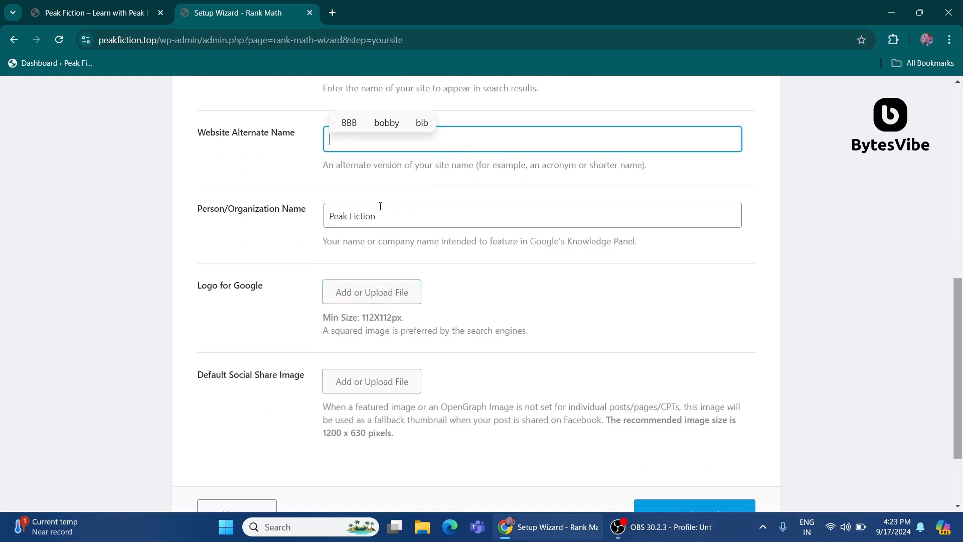
pyautogui.tripleClick(384, 215)
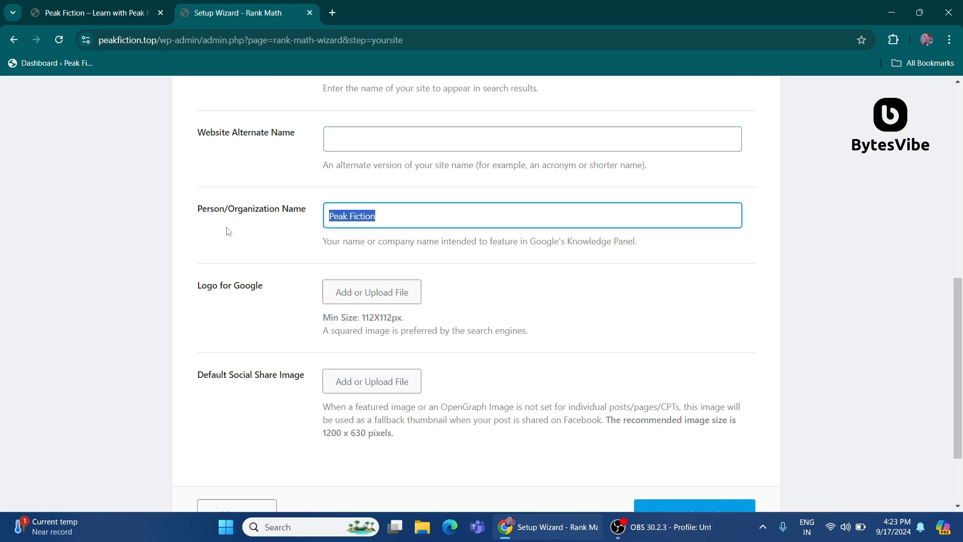
# Upload 3.png from the Red Dragon Logo (1) folder in Downloads and use it as the logo for Google
pyautogui.click(466, 213)
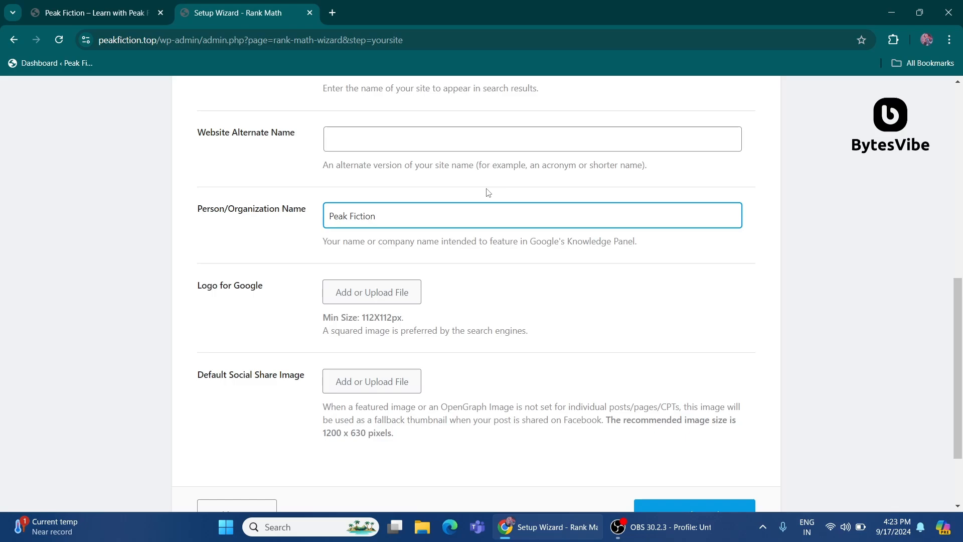
pyautogui.click(341, 292)
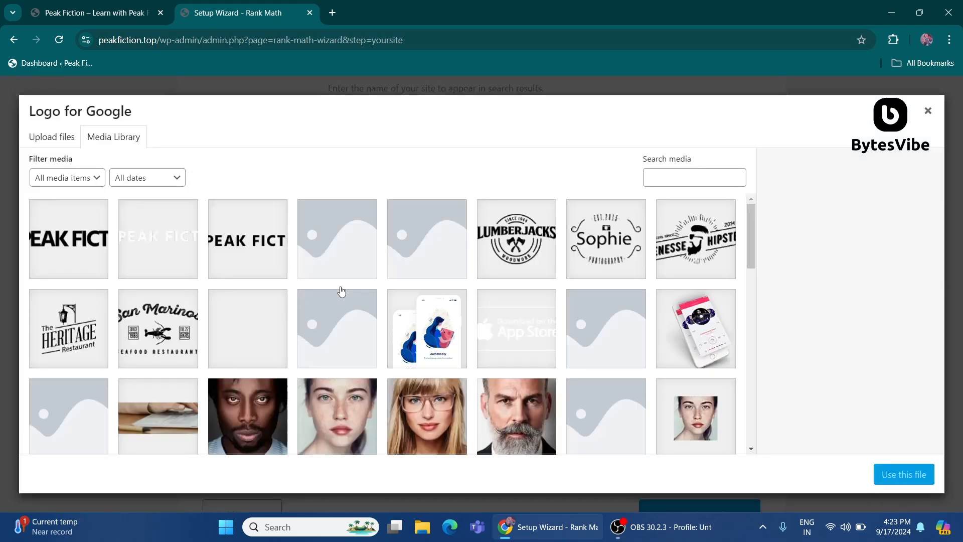
pyautogui.click(52, 136)
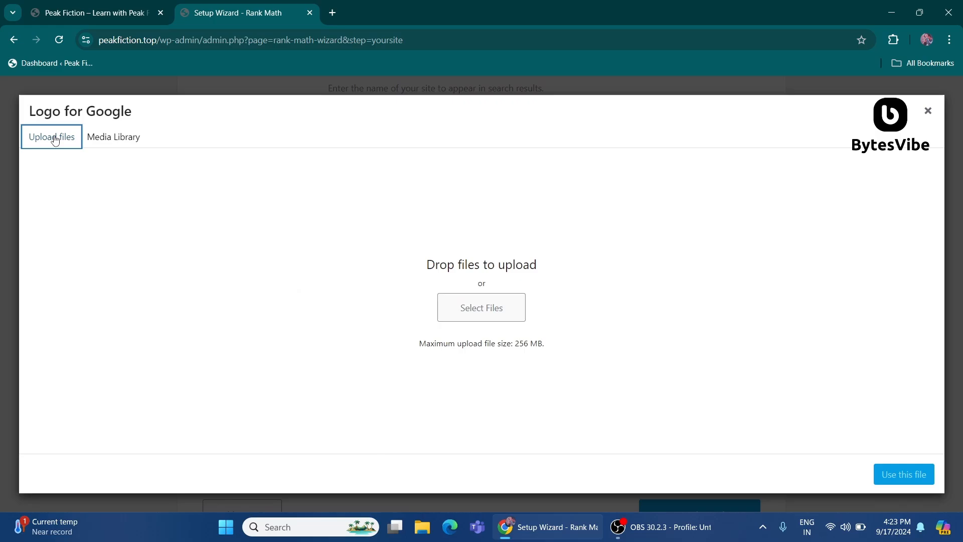
pyautogui.click(504, 307)
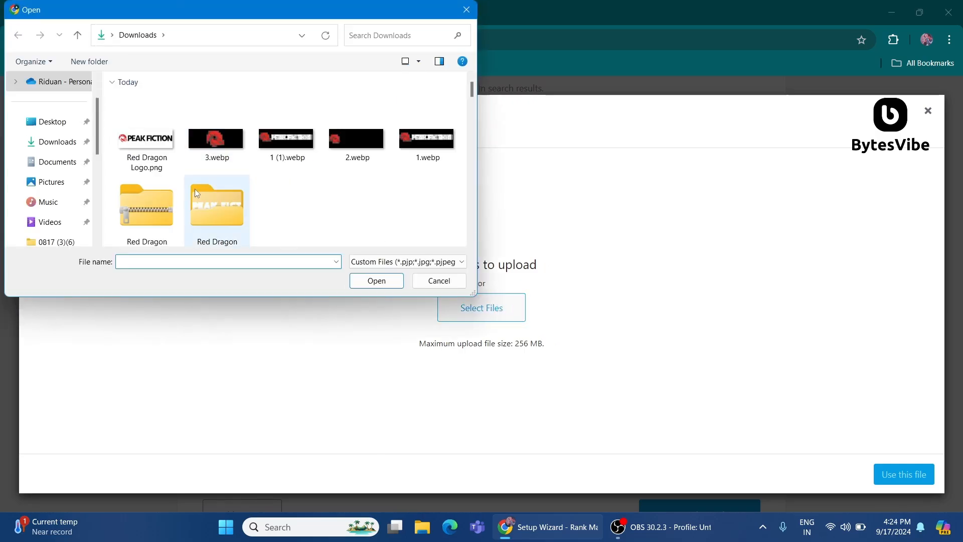
pyautogui.doubleClick(198, 213)
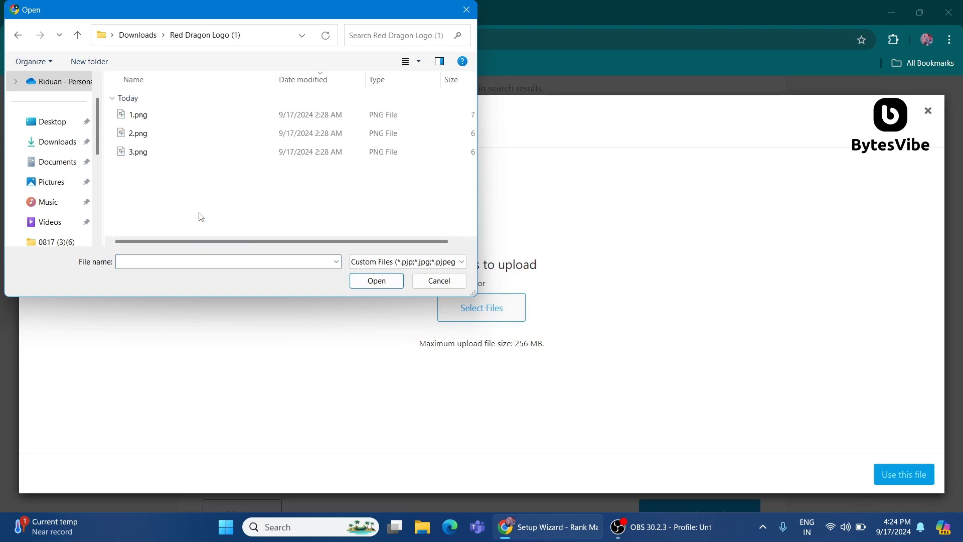
pyautogui.click(406, 61)
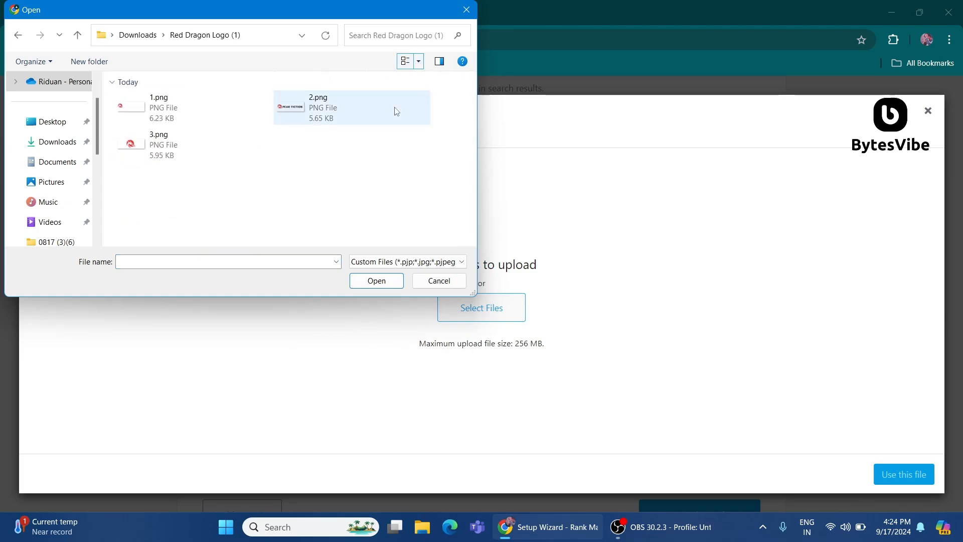
pyautogui.doubleClick(177, 152)
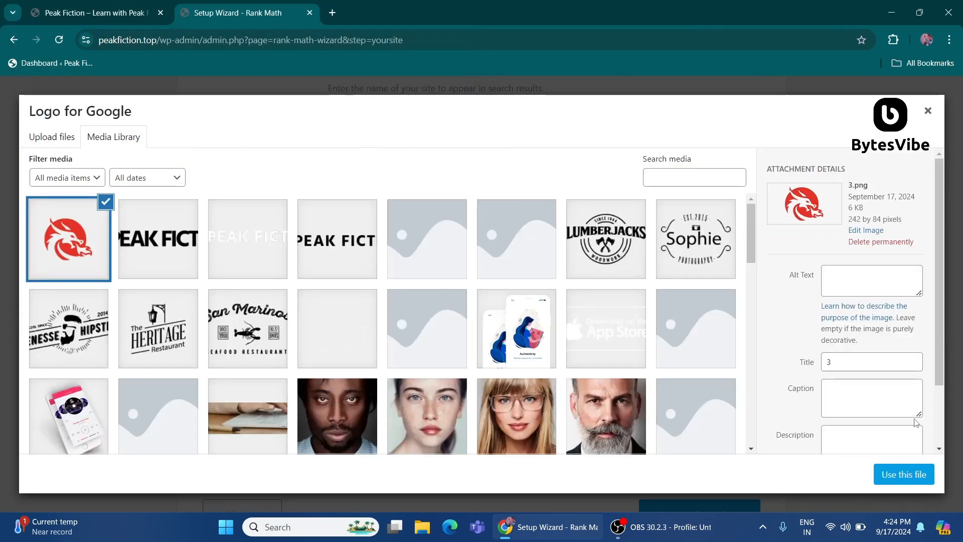
pyautogui.click(906, 480)
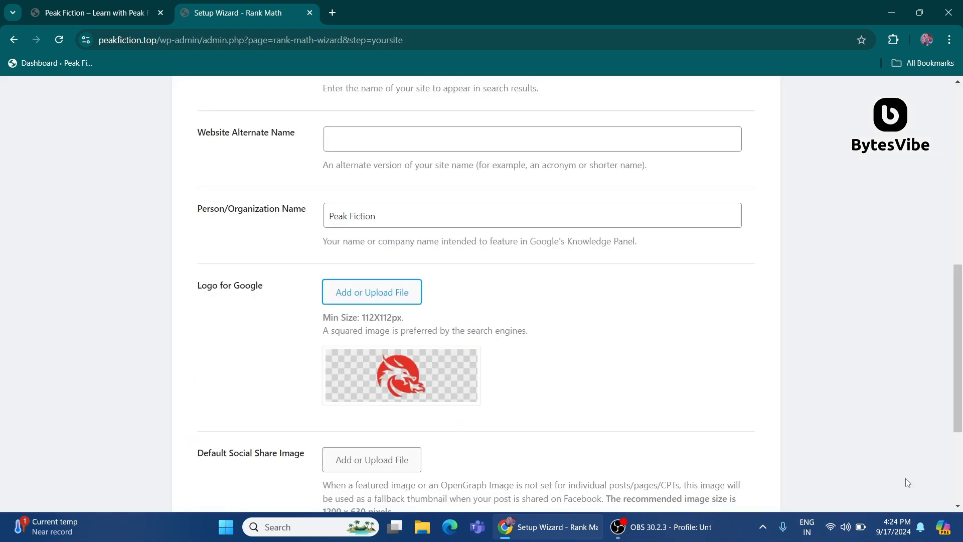
# Save the site details without a default social share image and continue to the Analytics stage of the wizard
pyautogui.moveTo(430, 388)
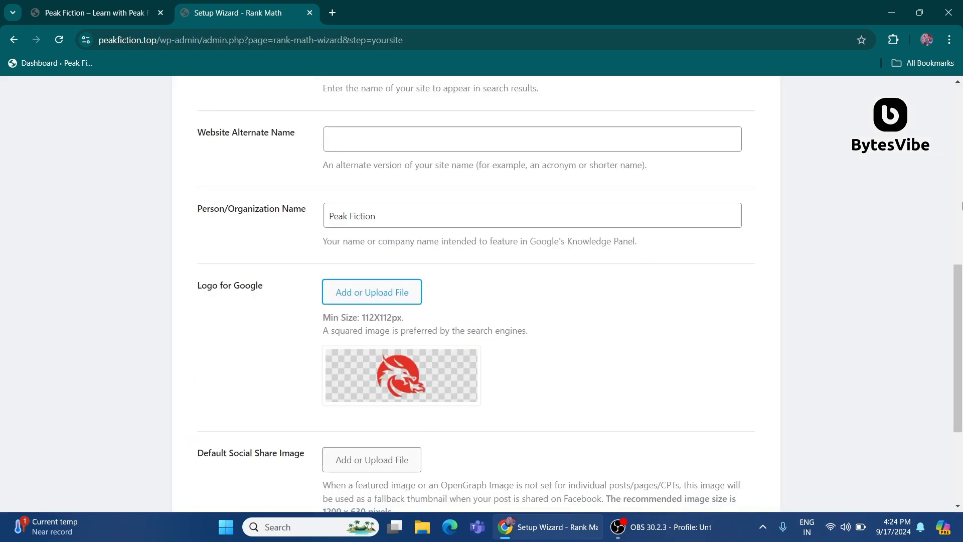
pyautogui.scroll(-3, 375, 396)
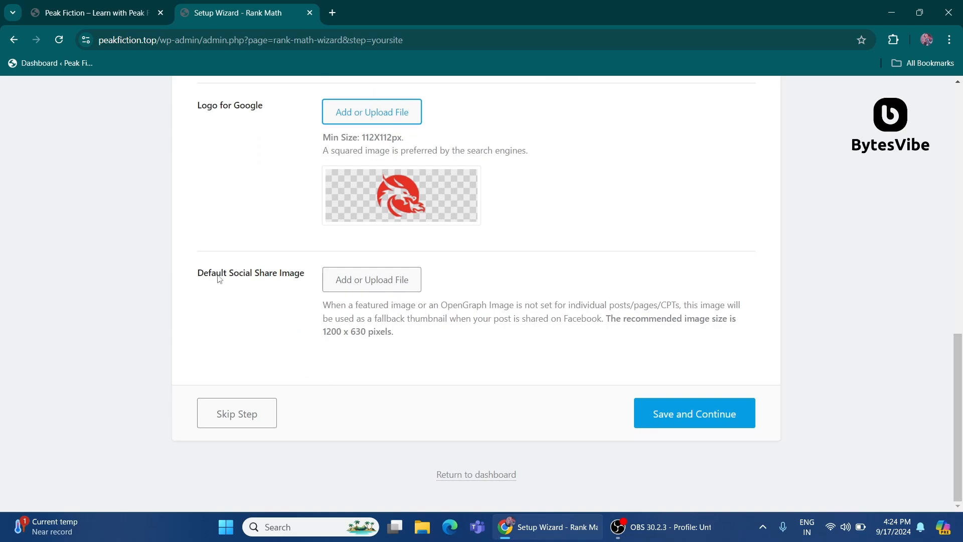
pyautogui.moveTo(188, 280); pyautogui.dragTo(299, 280)
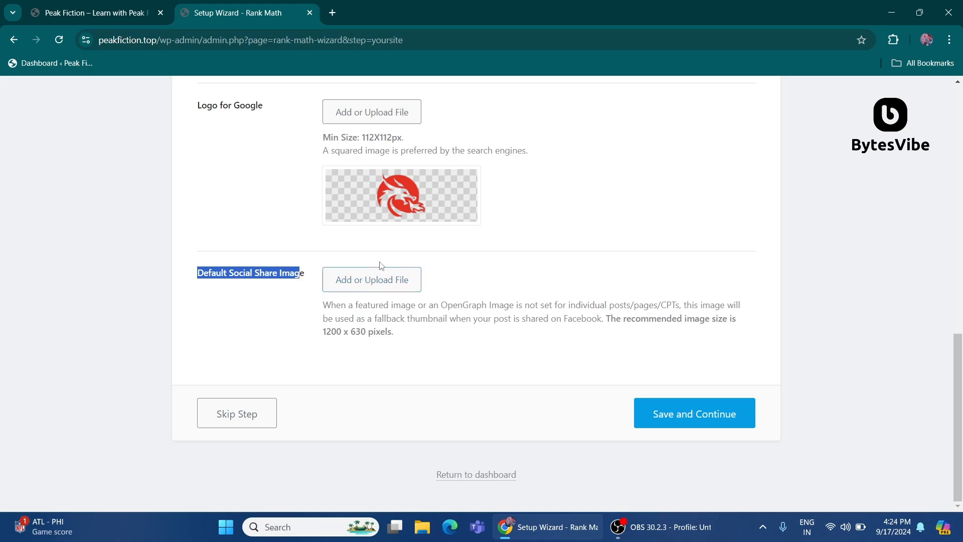
pyautogui.click(275, 281)
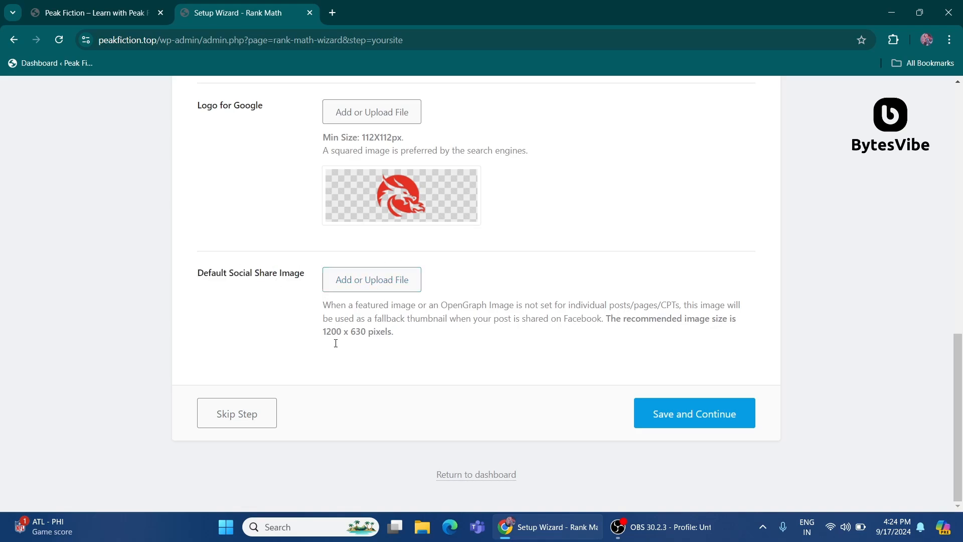
pyautogui.moveTo(395, 332); pyautogui.dragTo(324, 334)
pyautogui.click(309, 338)
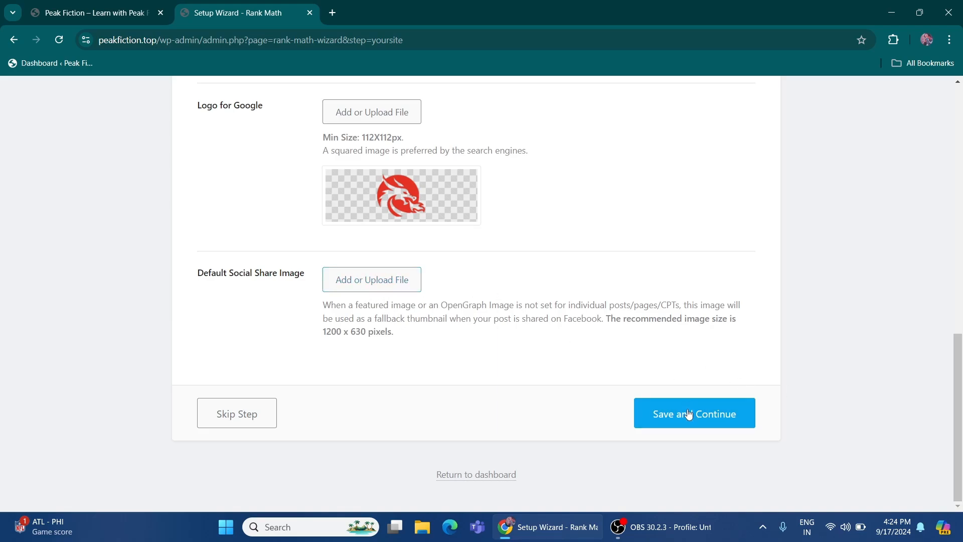
pyautogui.click(680, 425)
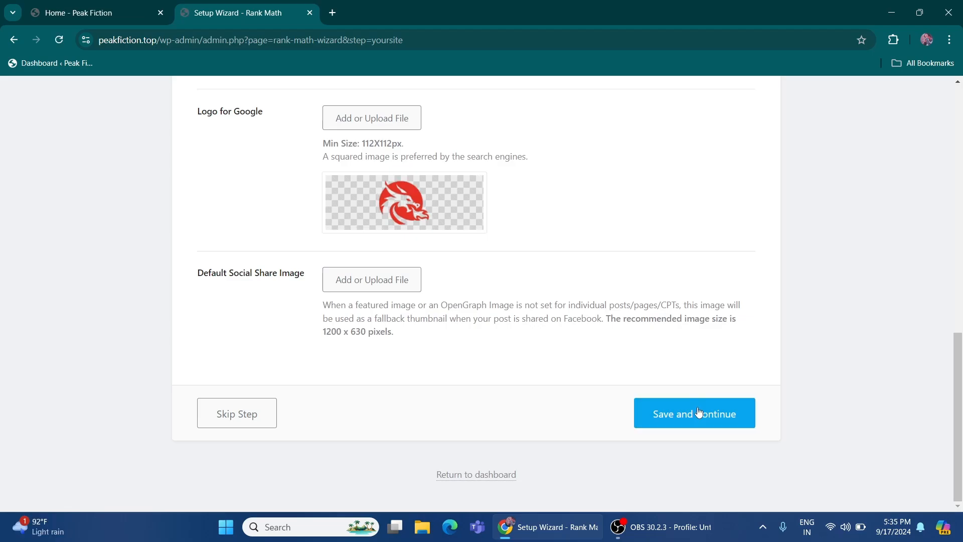
pyautogui.click(699, 412)
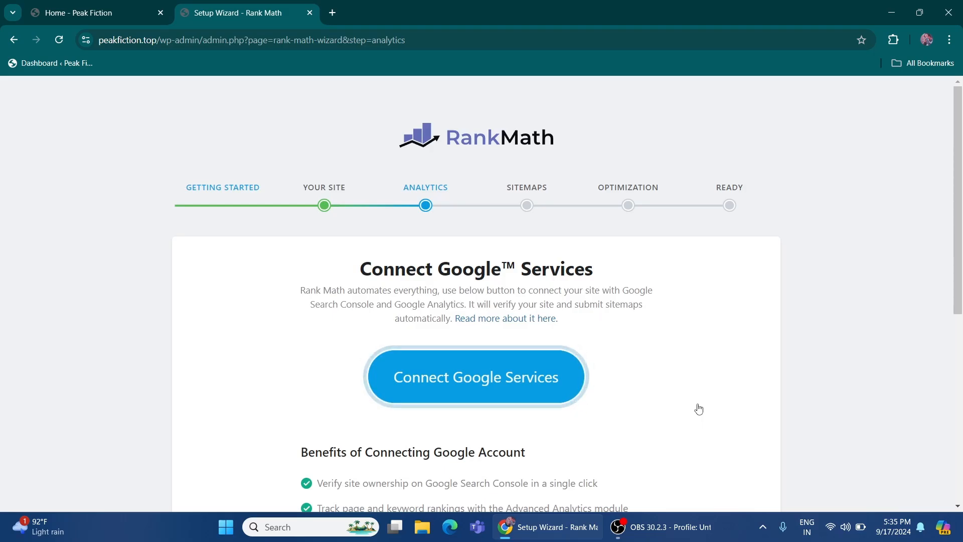
# Connect Google Services by signing in with the listed Google account and granting Rank Math SEO access
pyautogui.moveTo(958, 214); pyautogui.dragTo(954, 243)
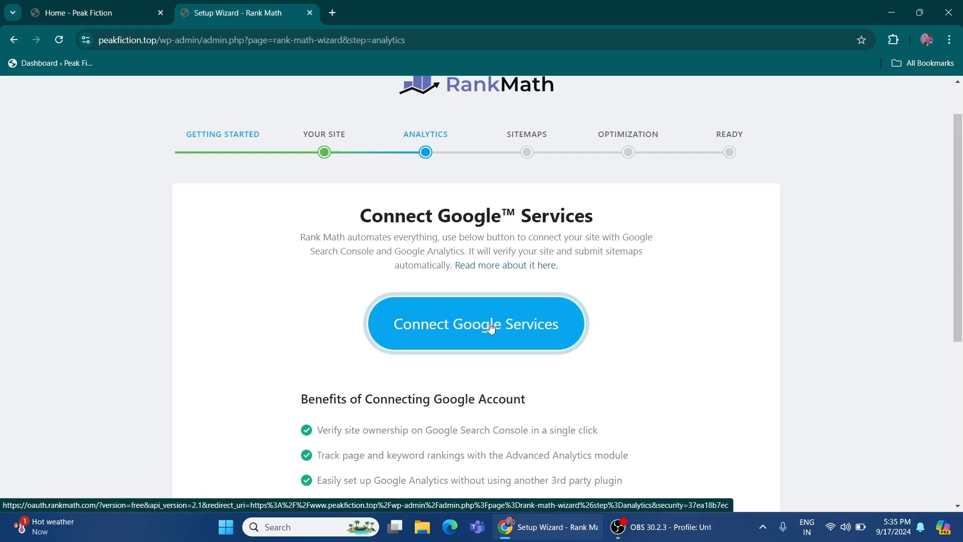
pyautogui.click(491, 328)
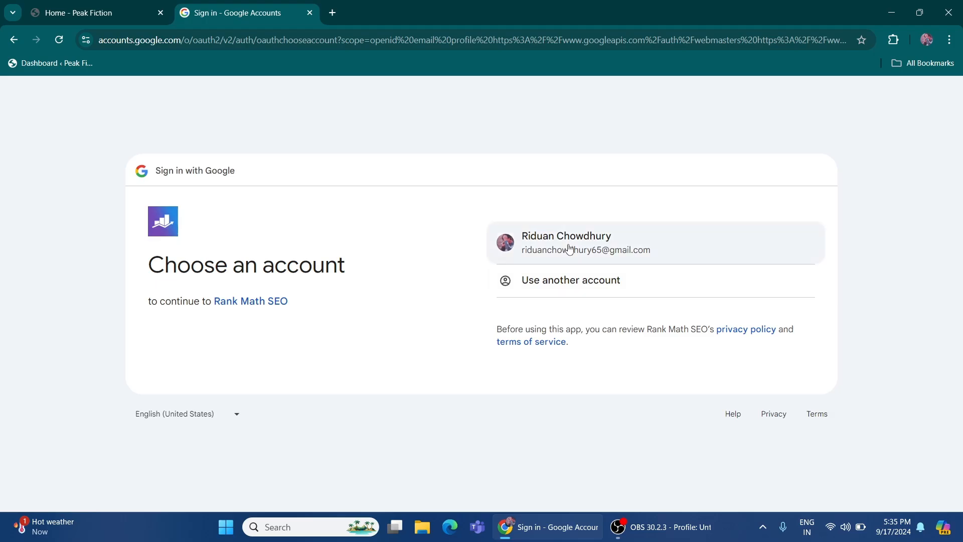
pyautogui.click(569, 247)
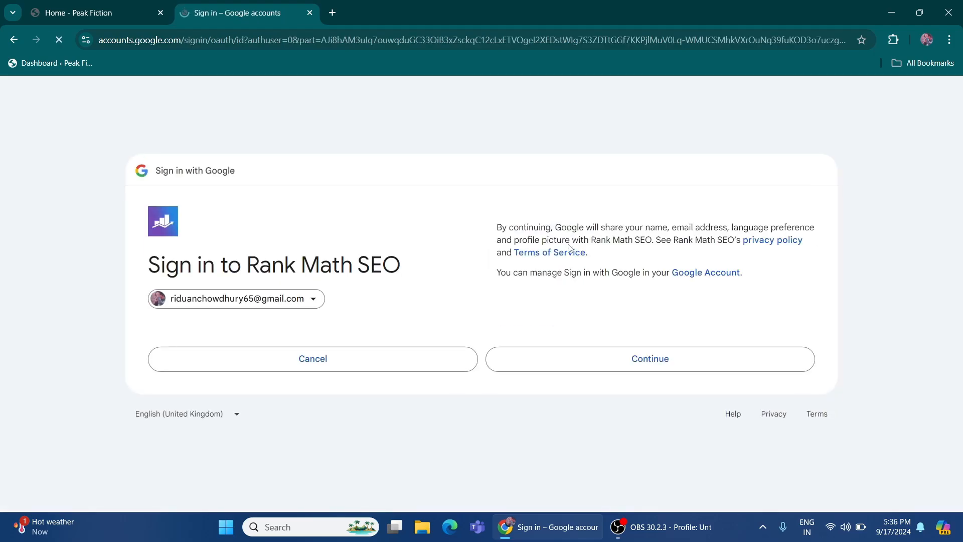
pyautogui.click(640, 359)
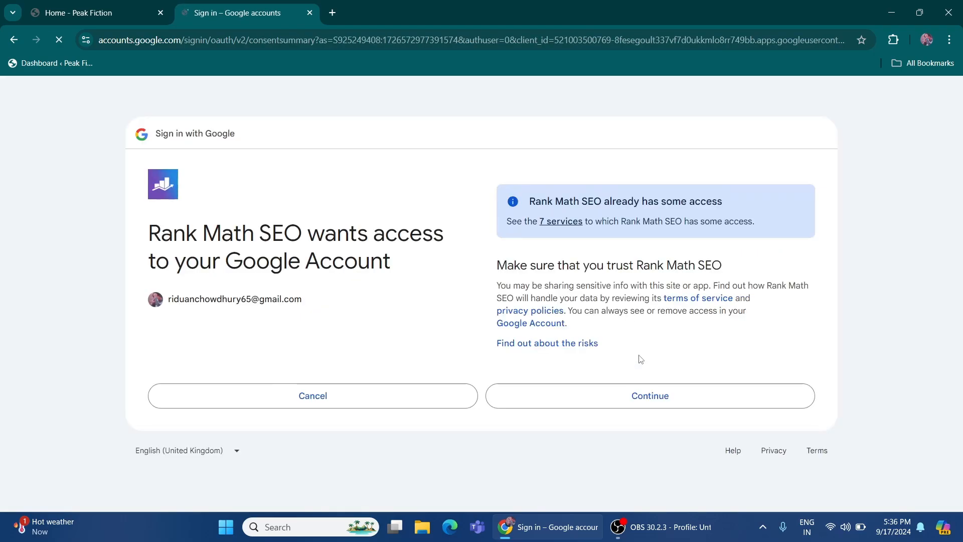
pyautogui.click(654, 401)
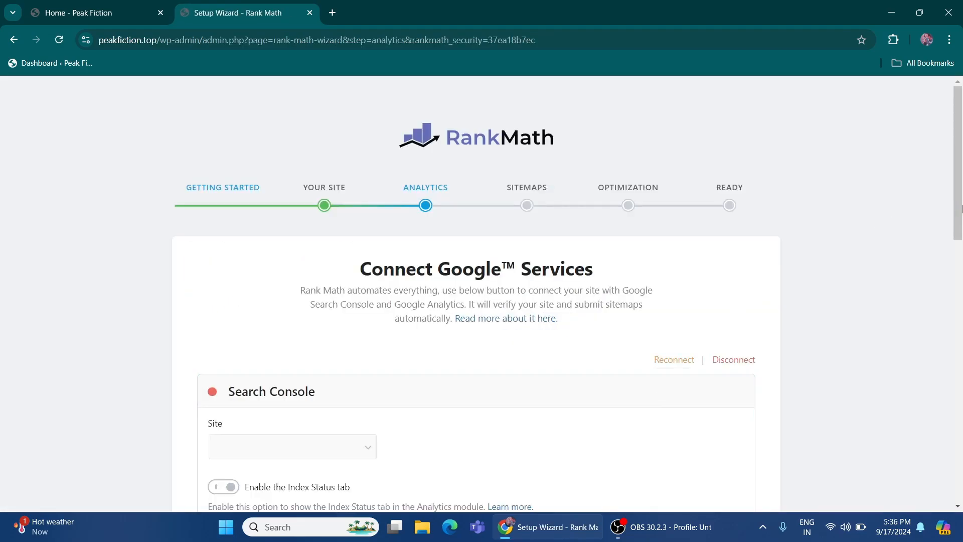
pyautogui.scroll(-3, 962, 208)
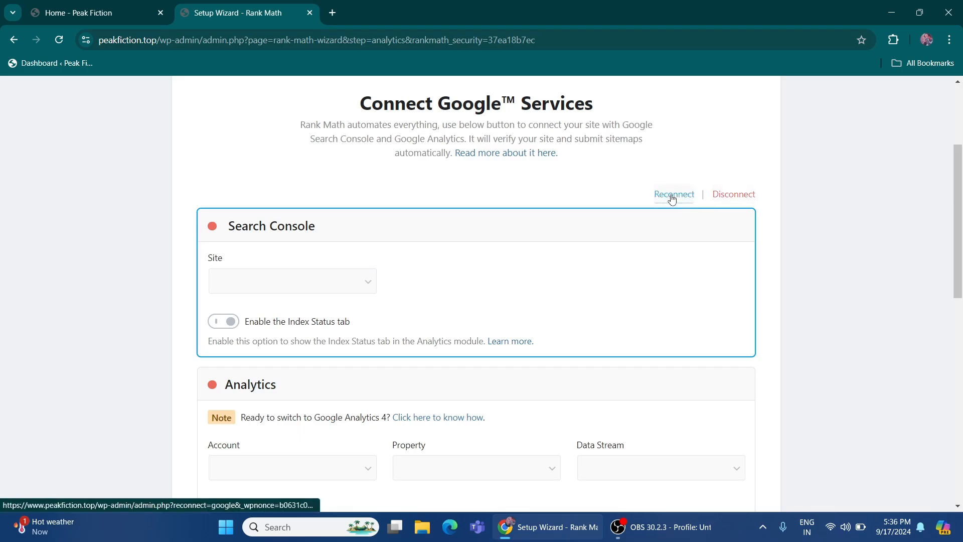
pyautogui.click(244, 282)
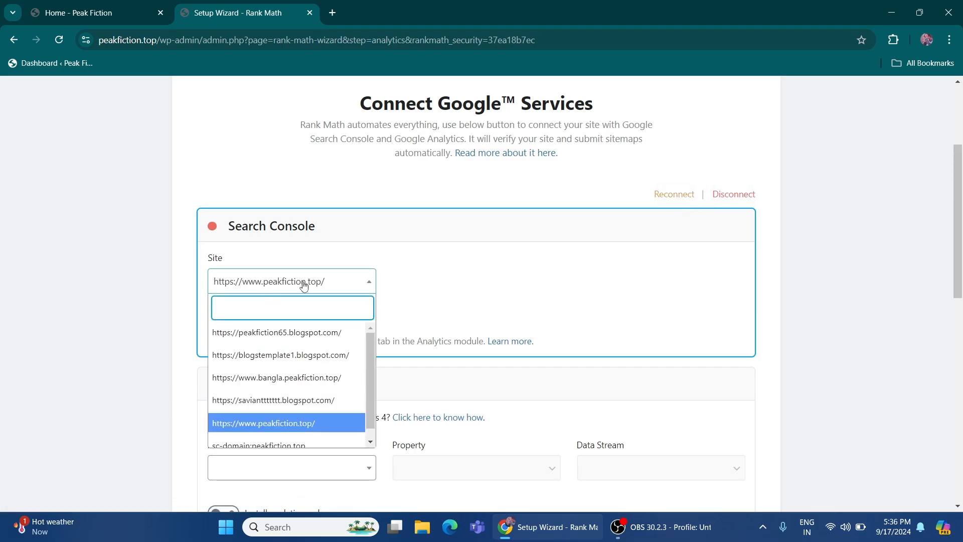
pyautogui.click(273, 427)
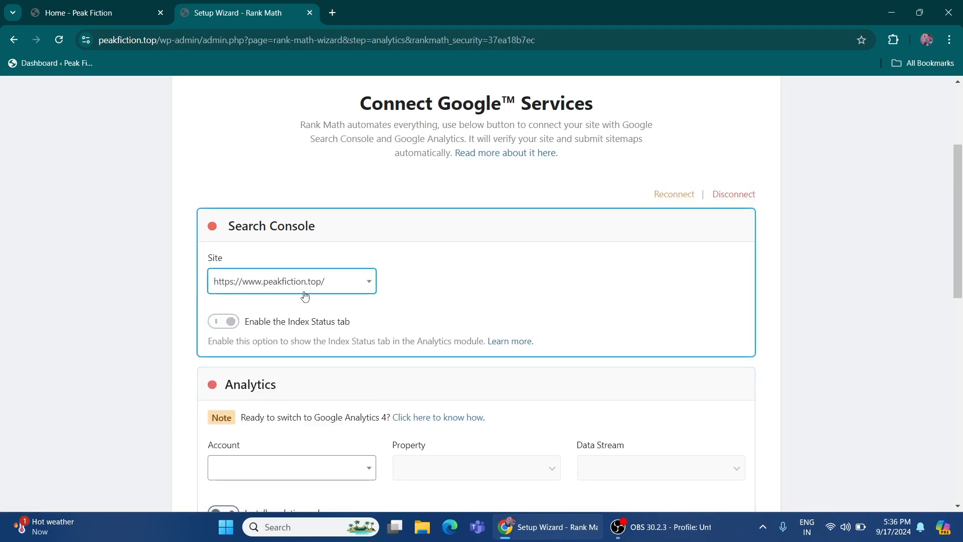
# Check the available Google Analytics accounts and save the analytics settings to continue to the Sitemaps stage
pyautogui.scroll(-5, 961, 240)
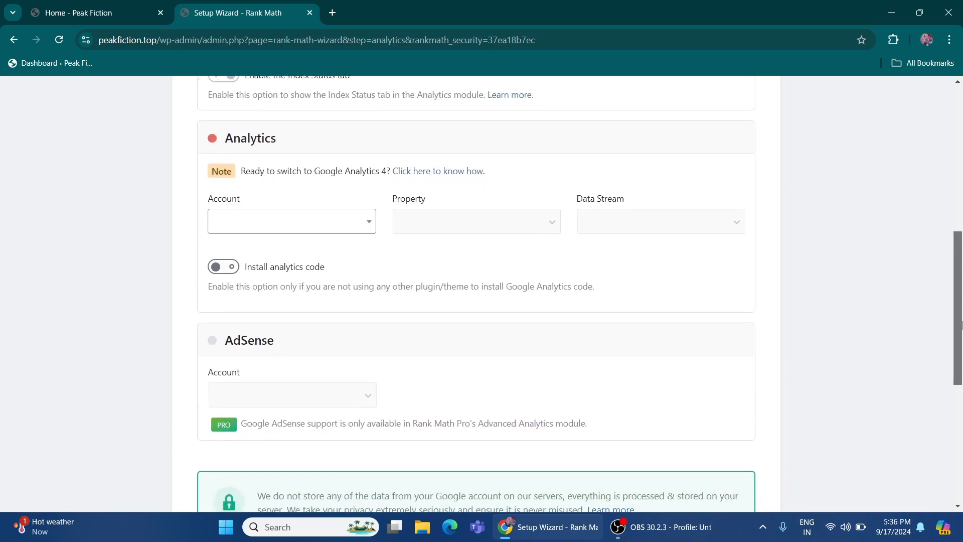
pyautogui.click(339, 211)
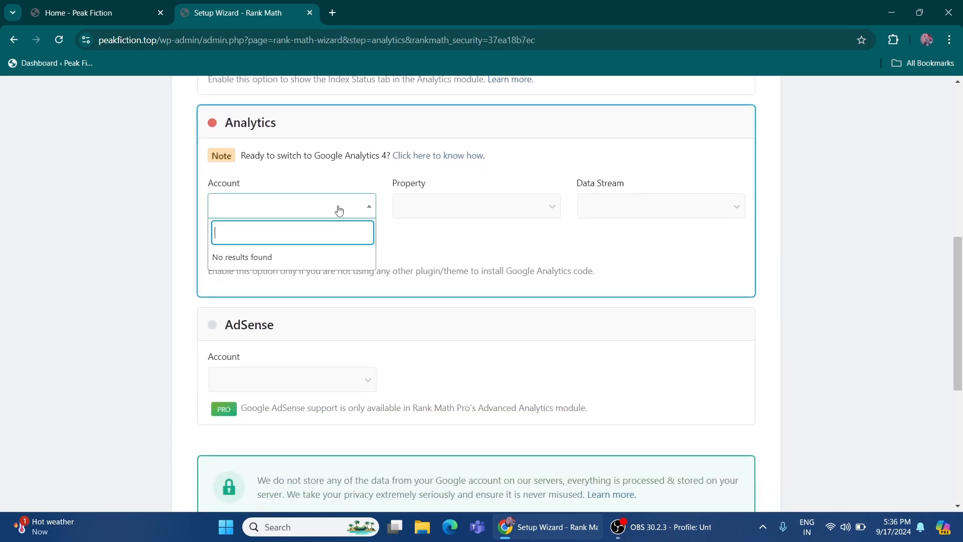
pyautogui.scroll(5, 961, 256)
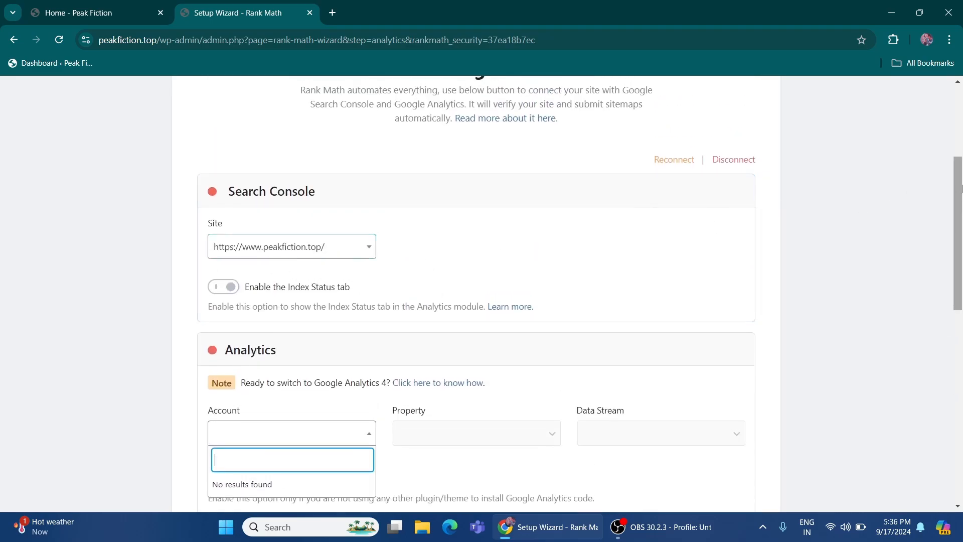
pyautogui.scroll(-10, 960, 188)
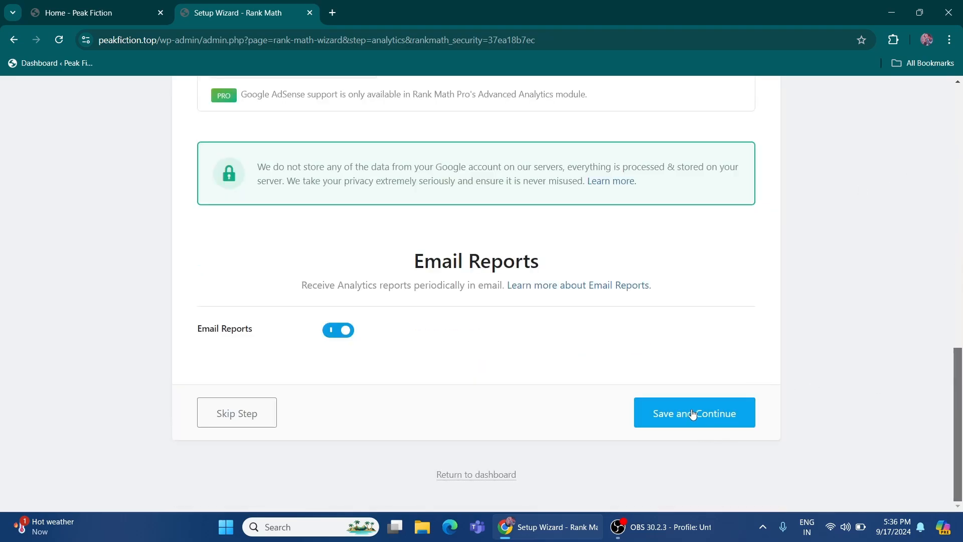
pyautogui.click(707, 410)
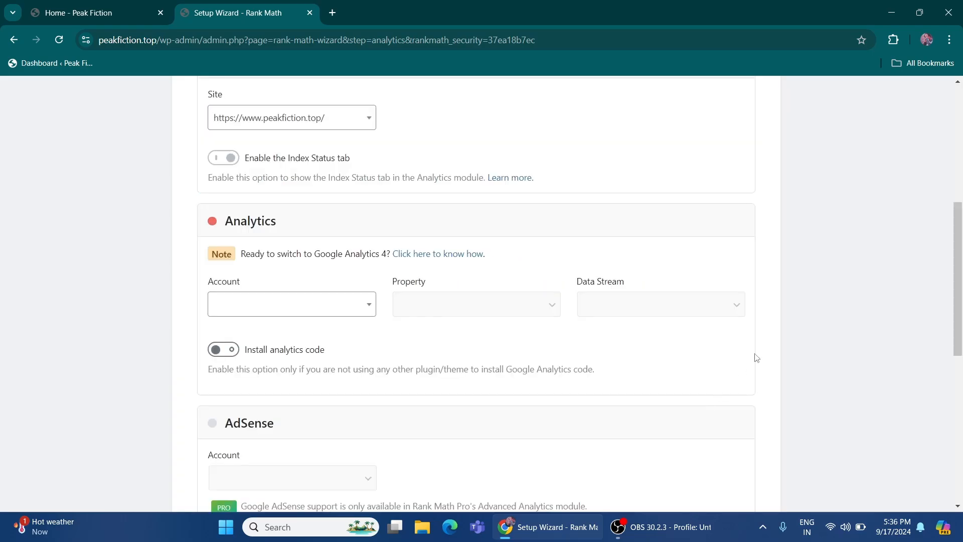
pyautogui.scroll(-6, 755, 357)
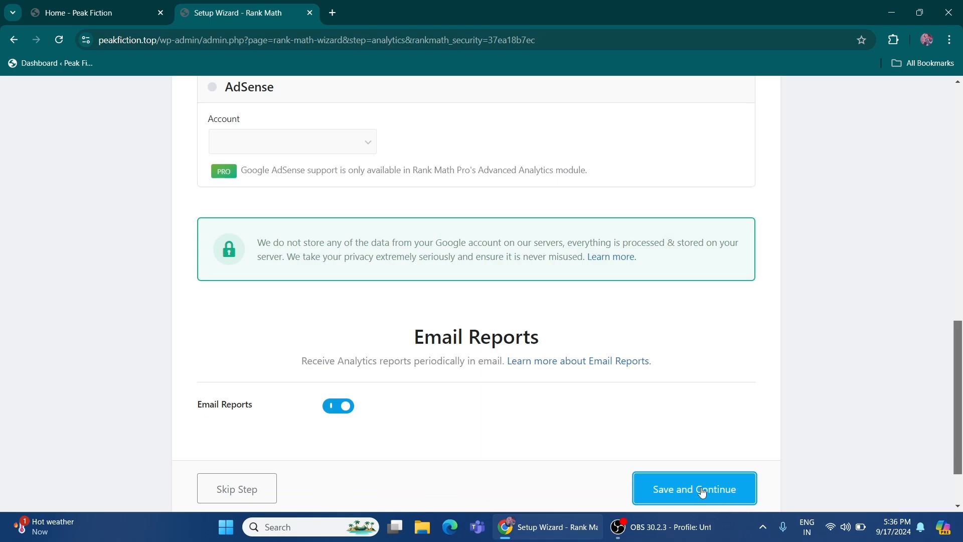
pyautogui.click(702, 491)
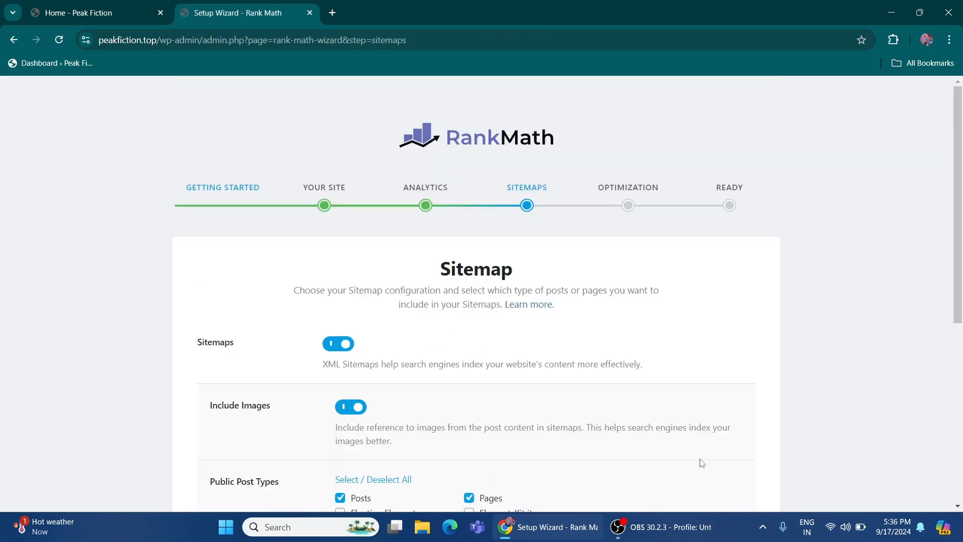
# Save the sitemap configuration with images, posts, pages and categories included, and continue to the Optimization stage
pyautogui.moveTo(961, 233); pyautogui.dragTo(961, 287)
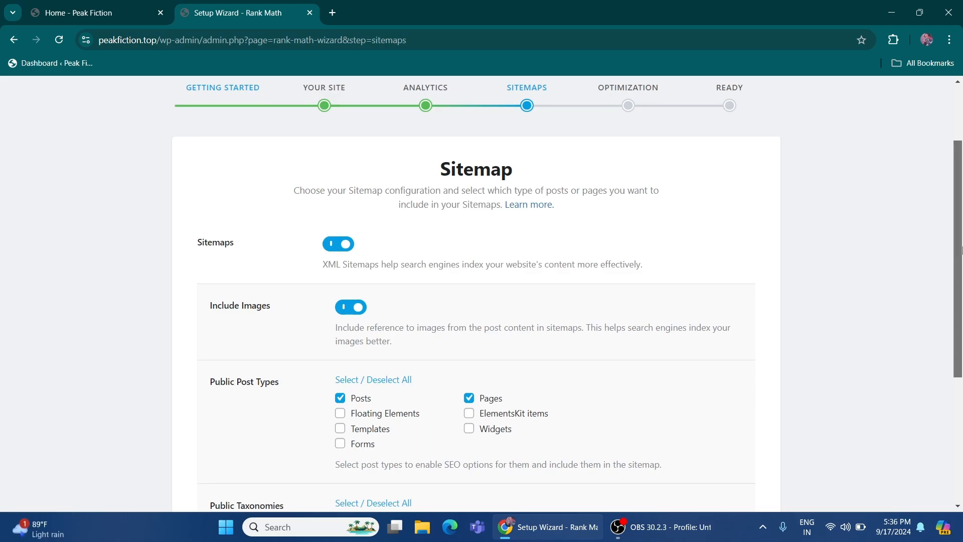
pyautogui.moveTo(960, 249); pyautogui.dragTo(959, 331)
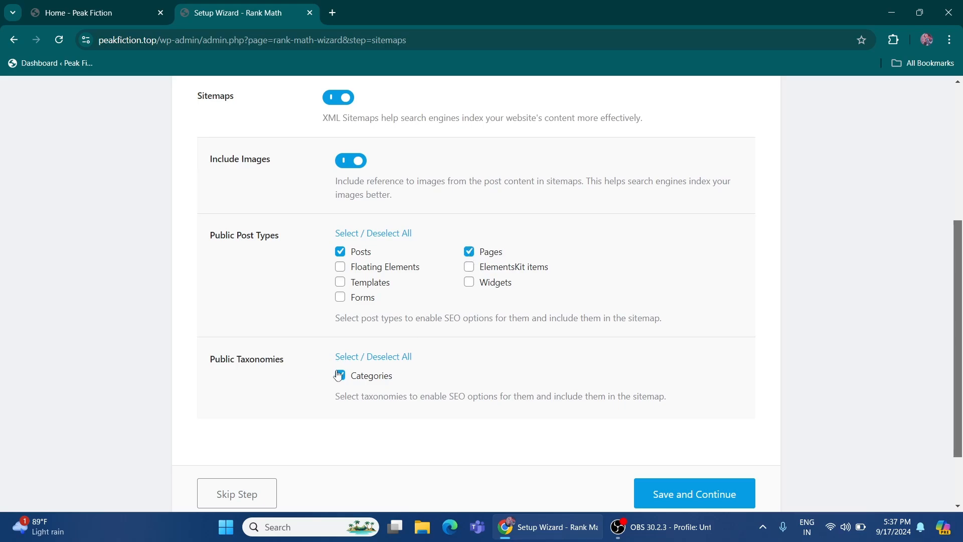
pyautogui.click(680, 496)
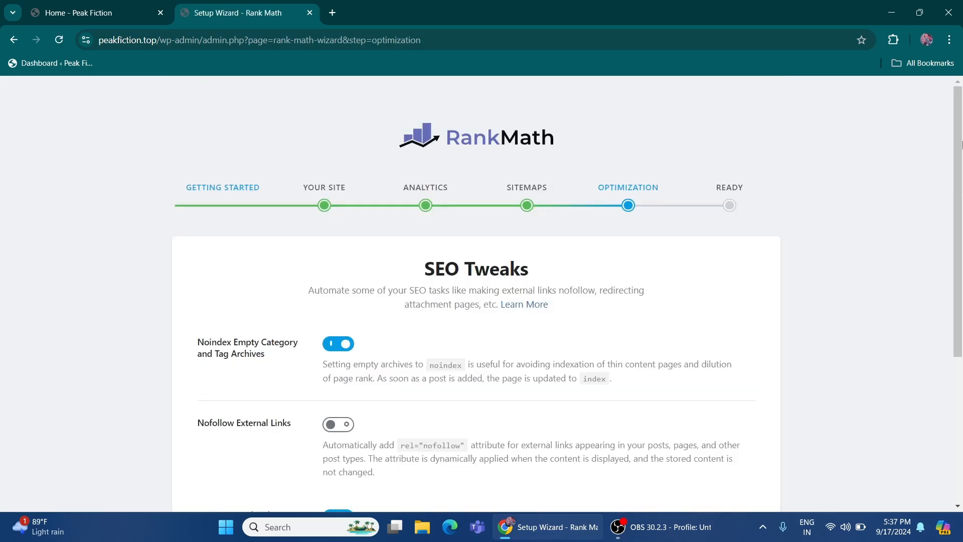
# Review the SEO Tweaks options for empty category and tag archives, nofollow external links and opening external links
pyautogui.moveTo(962, 161); pyautogui.dragTo(962, 219)
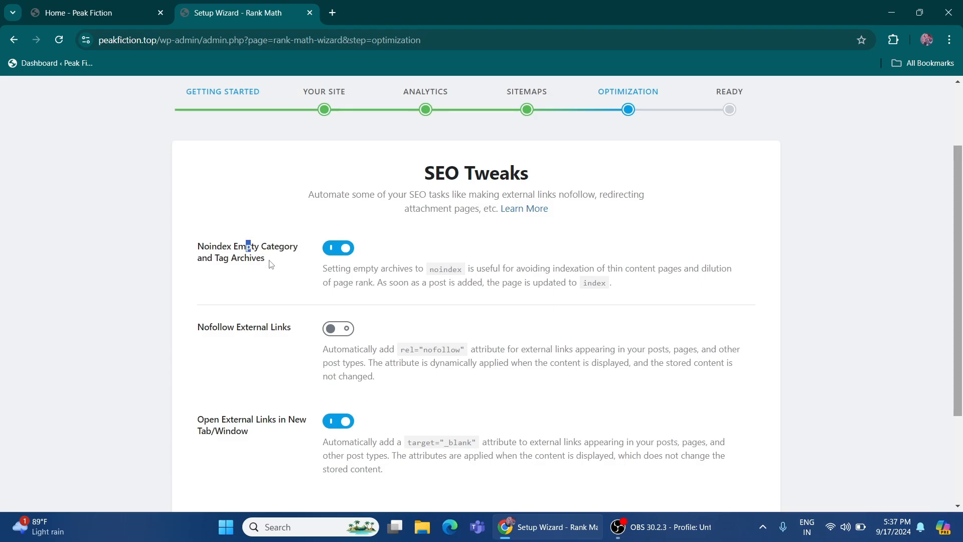
pyautogui.moveTo(245, 246); pyautogui.dragTo(348, 228)
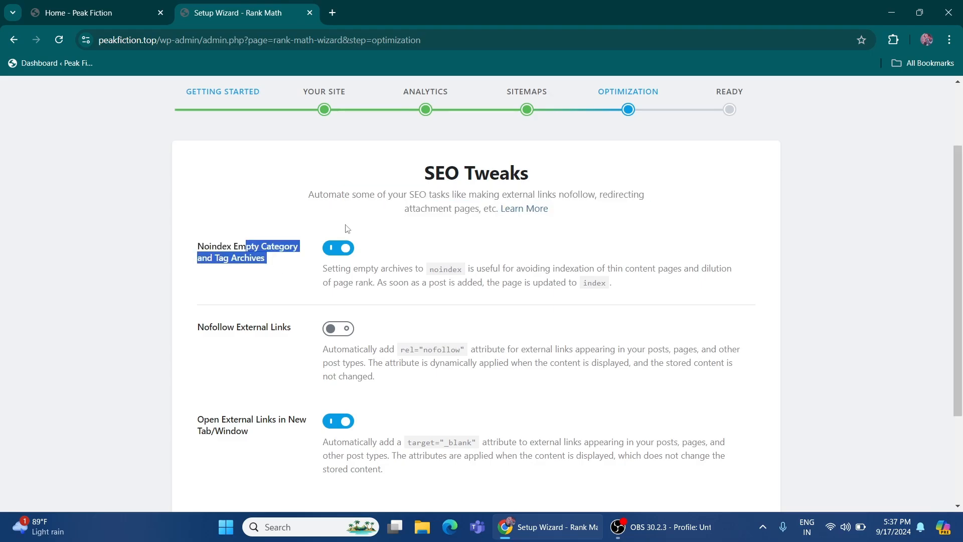
pyautogui.moveTo(196, 337); pyautogui.dragTo(273, 330)
pyautogui.moveTo(962, 232); pyautogui.dragTo(961, 339)
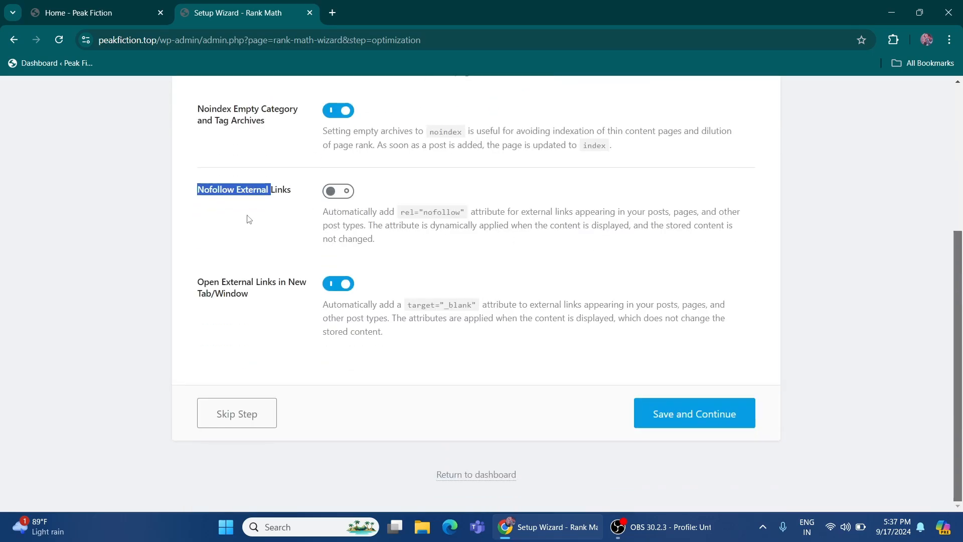
pyautogui.click(289, 209)
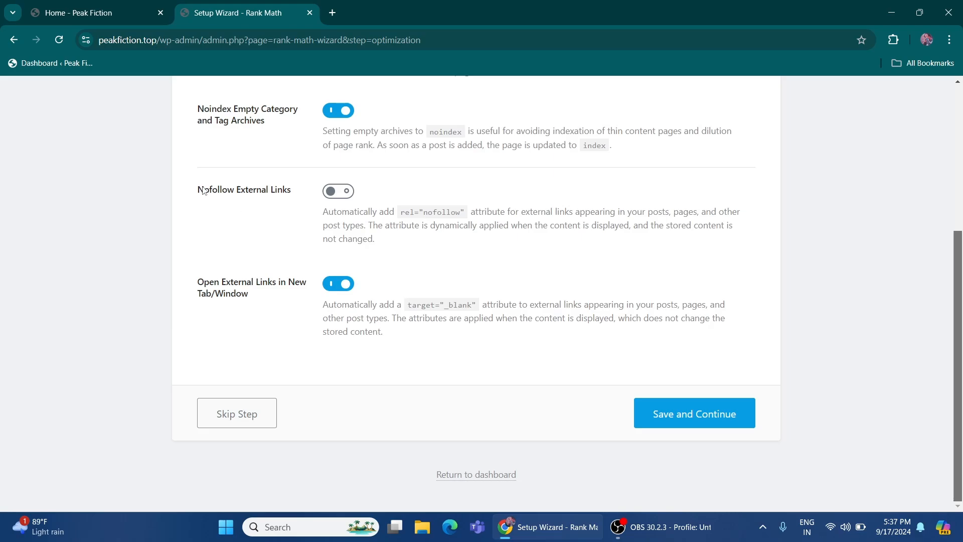
pyautogui.moveTo(203, 190)
pyautogui.mouseDown()
pyautogui.moveTo(304, 191)
pyautogui.moveTo(193, 186)
pyautogui.mouseUp()
# Check the Ogon Bat external link in the site's manga history post by following it, and return to the setup wizard
pyautogui.click(38, 3)
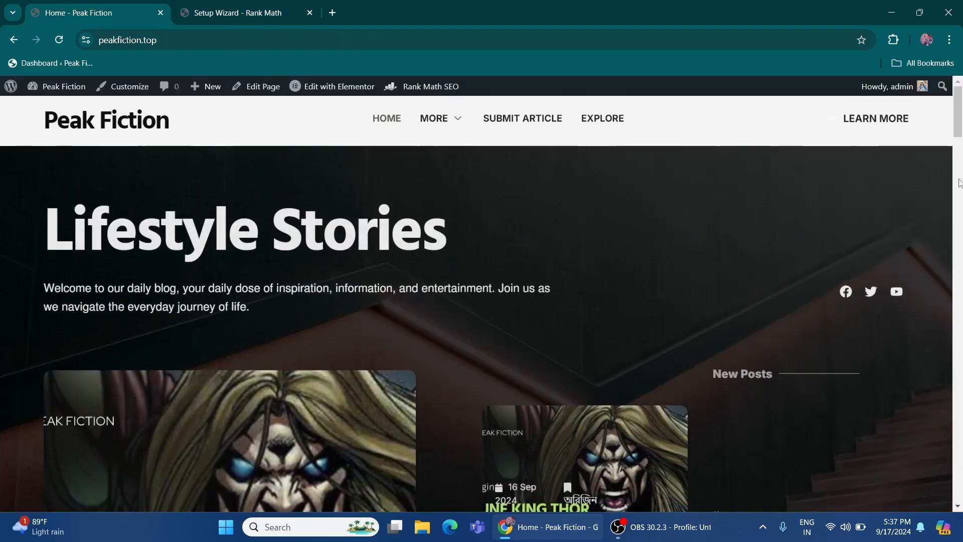
pyautogui.scroll(-6, 409, 183)
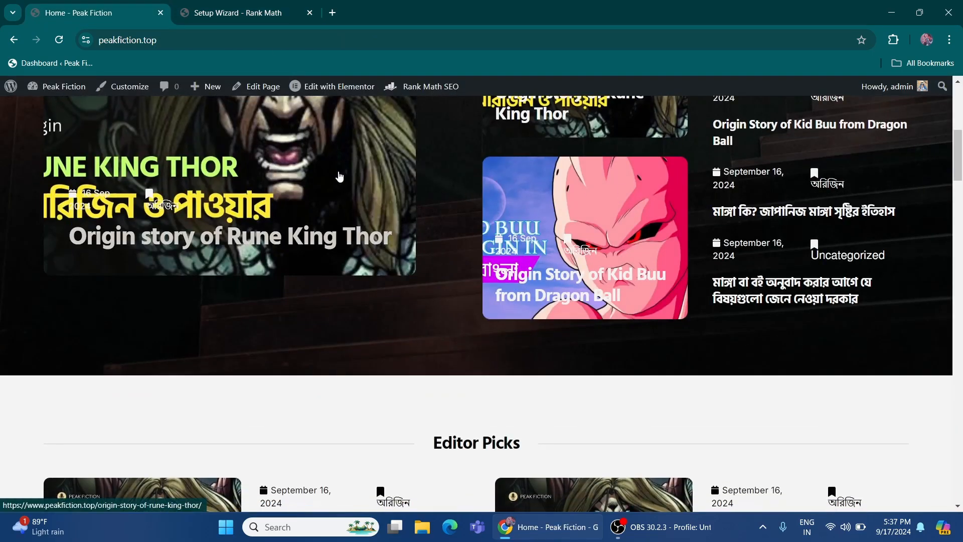
pyautogui.click(755, 215)
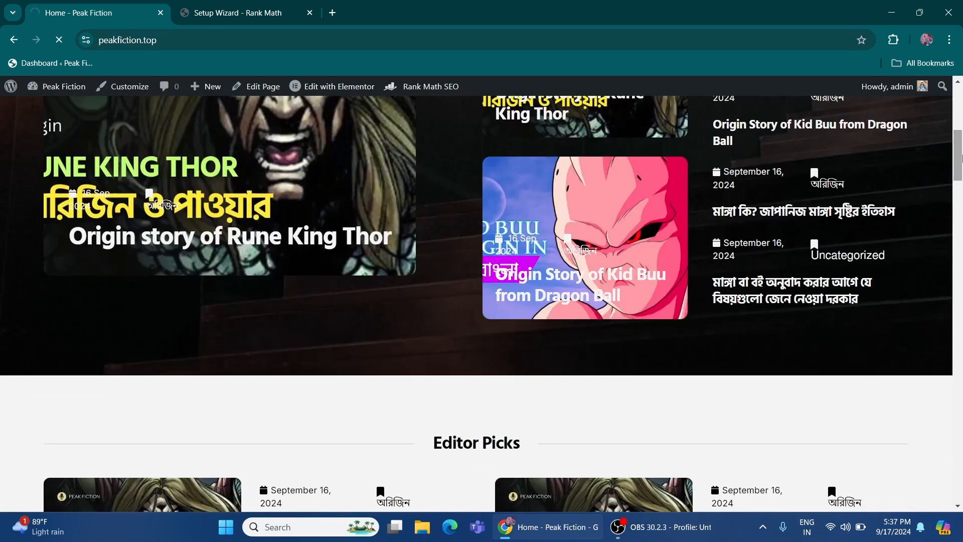
pyautogui.moveTo(960, 158); pyautogui.dragTo(962, 267)
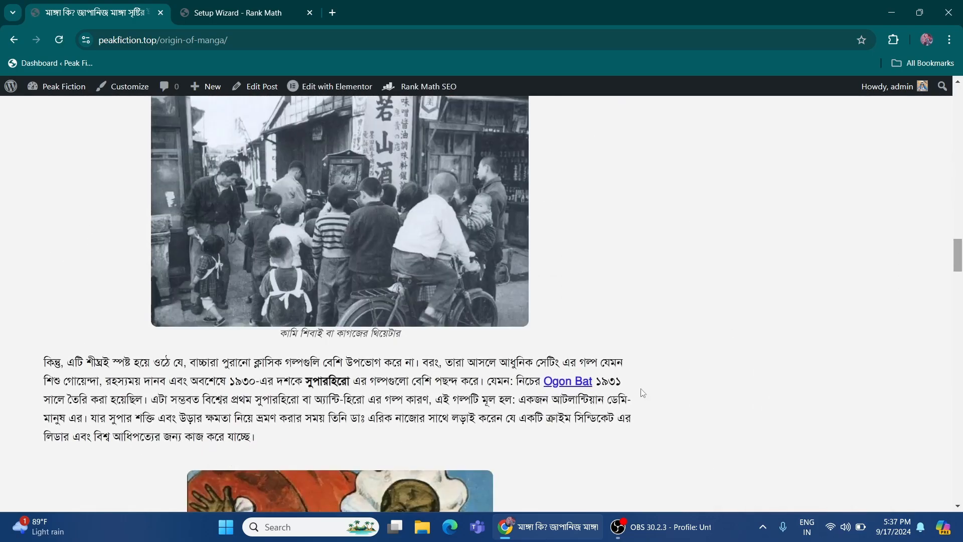
pyautogui.click(575, 385)
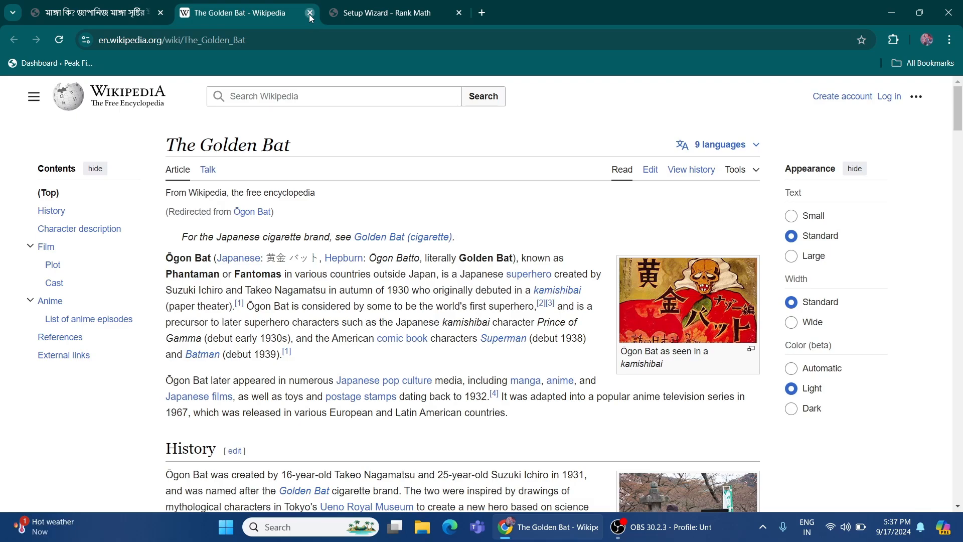
pyautogui.click(309, 13)
pyautogui.click(251, 13)
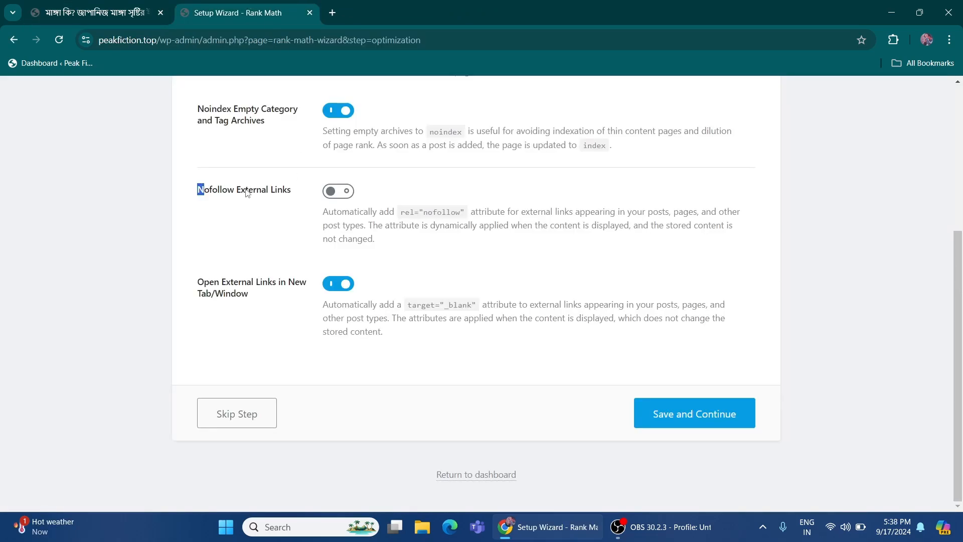
# Try enabling Nofollow External Links, look at the post's Ogon Bat link, and switch the option back off
pyautogui.click(332, 192)
pyautogui.click(106, 4)
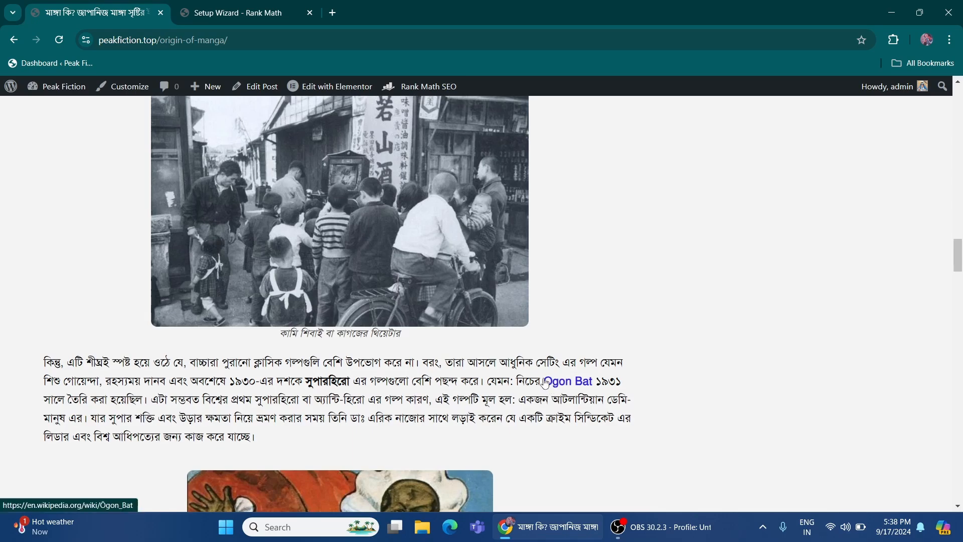
pyautogui.moveTo(540, 381); pyautogui.dragTo(581, 382)
pyautogui.click(191, 6)
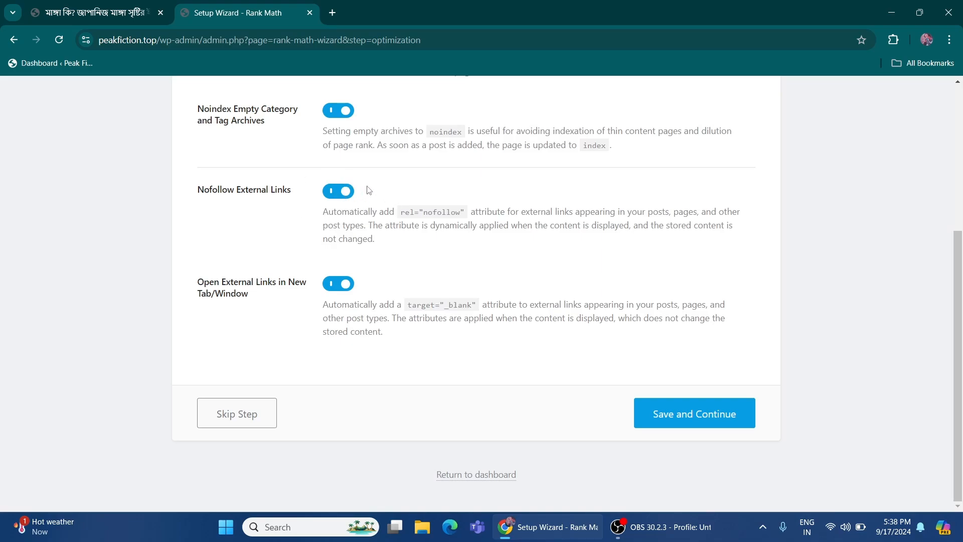
pyautogui.click(337, 192)
# Check the Open External Links in New Tab/Window behavior by opening the post's Ogon Bat link, and return to the wizard
pyautogui.moveTo(222, 282); pyautogui.dragTo(289, 296)
pyautogui.click(206, 262)
pyautogui.click(35, 12)
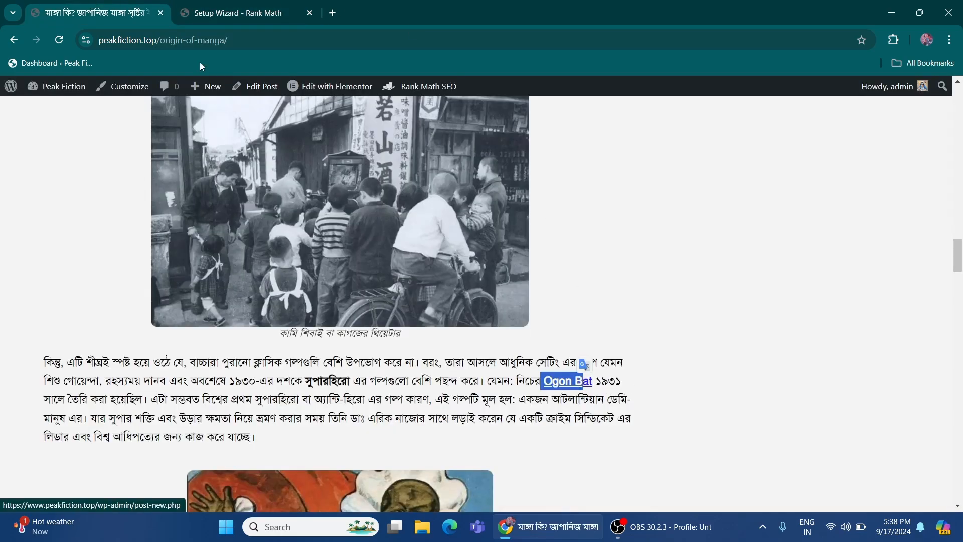
pyautogui.click(563, 382)
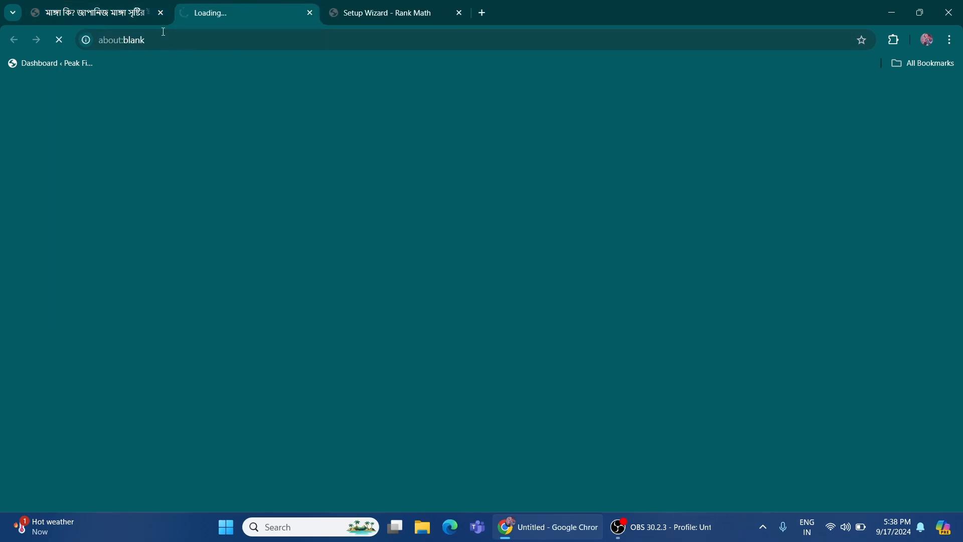
pyautogui.click(310, 13)
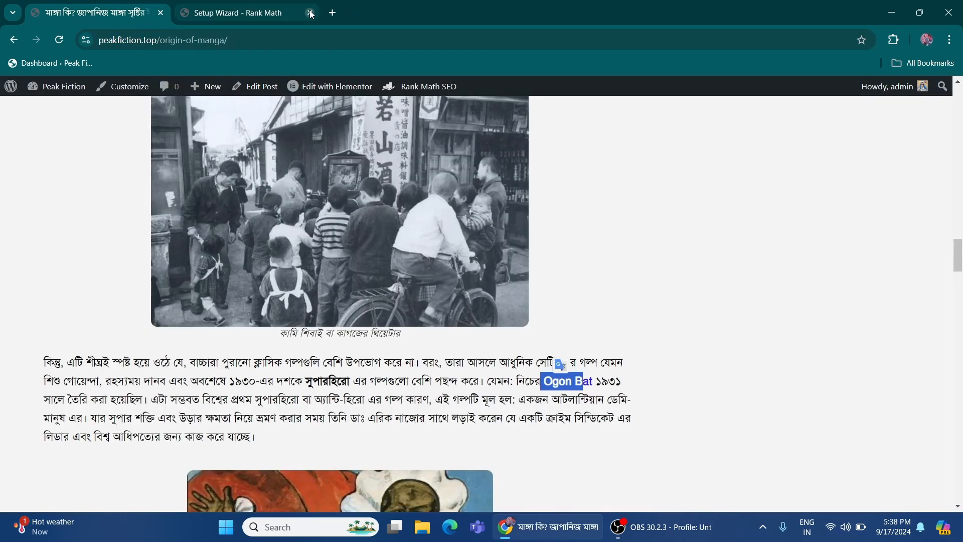
pyautogui.click(253, 6)
pyautogui.moveTo(216, 281); pyautogui.dragTo(258, 295)
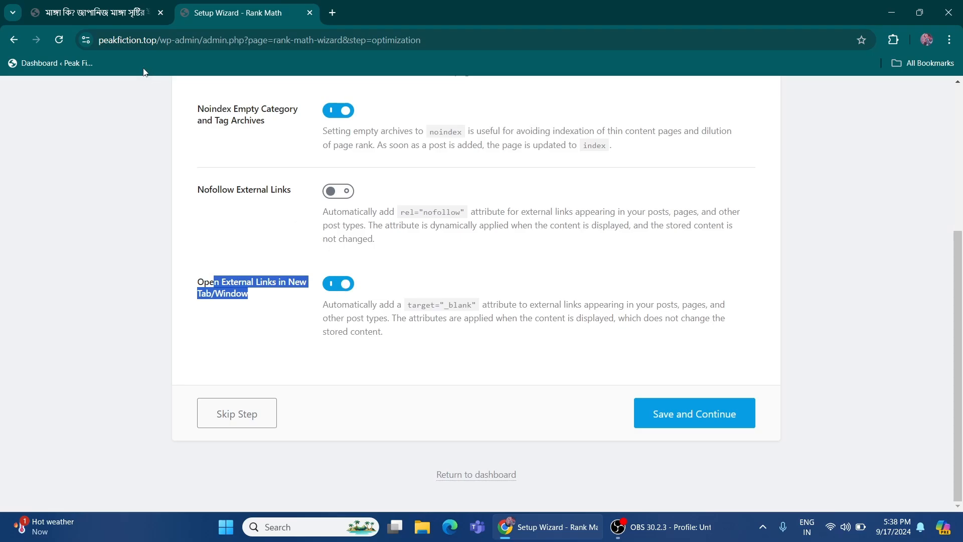
pyautogui.click(83, 6)
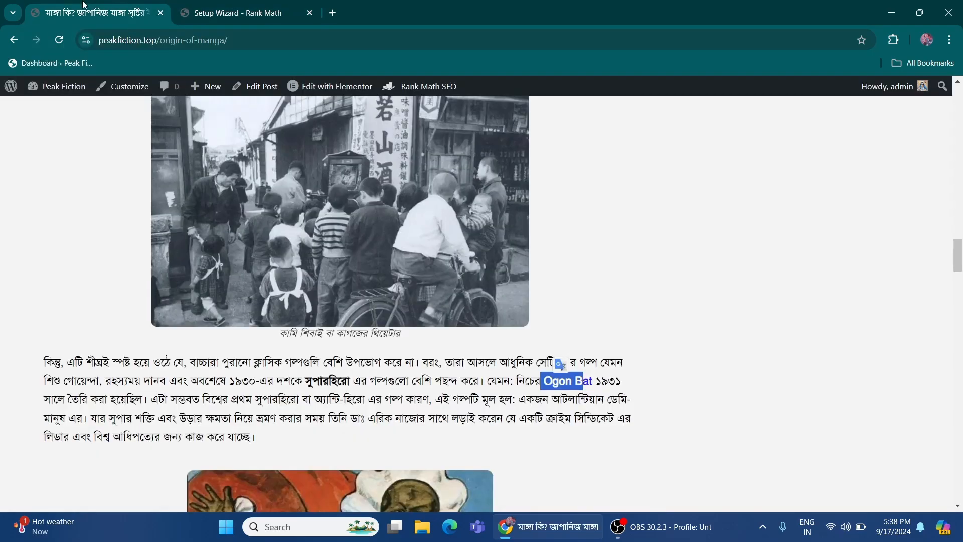
pyautogui.click(230, 12)
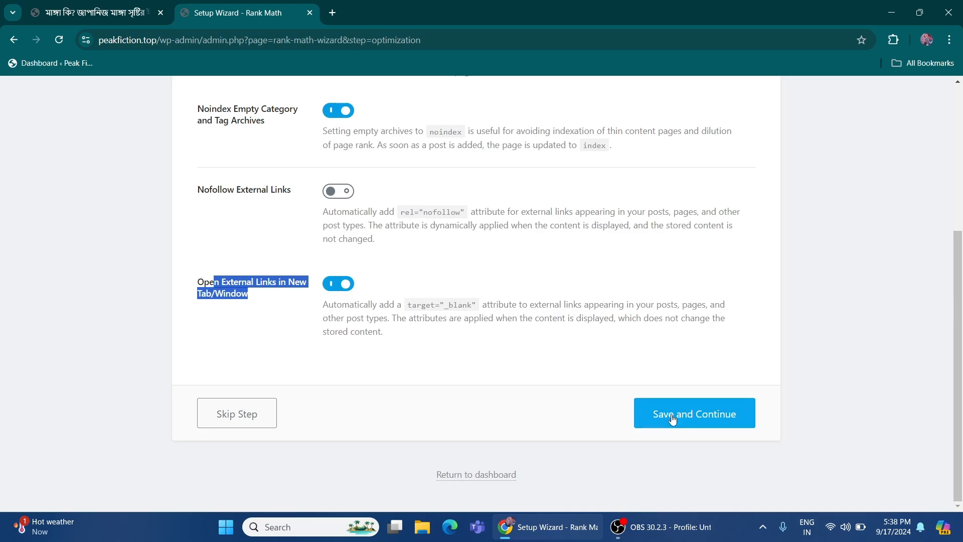
# Save the SEO tweaks to complete the basic setup and proceed to the advanced options
pyautogui.click(694, 420)
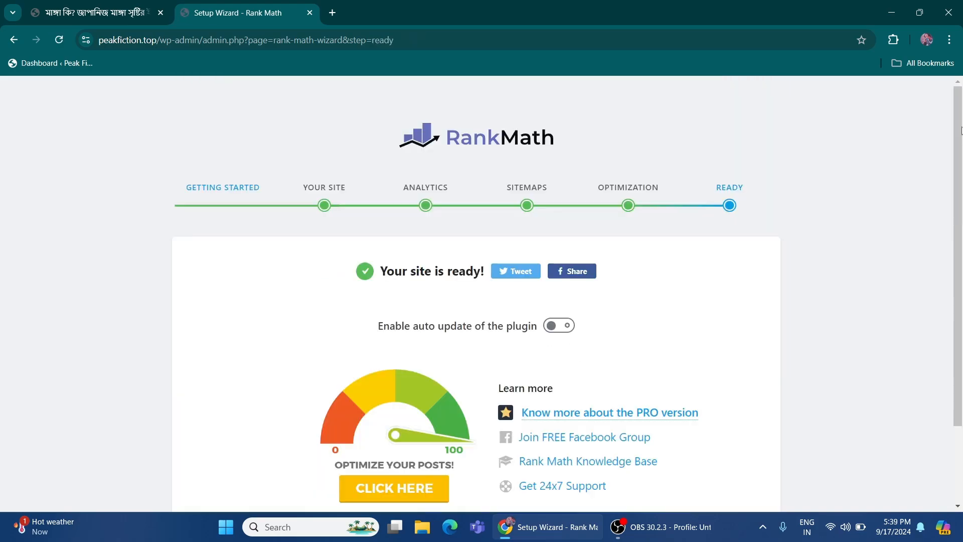
pyautogui.moveTo(961, 191); pyautogui.dragTo(962, 340)
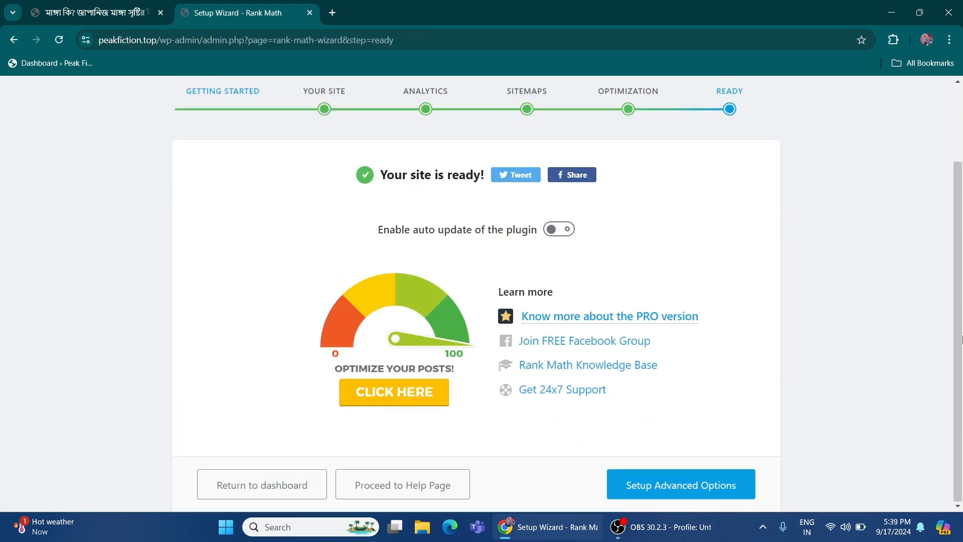
pyautogui.click(672, 482)
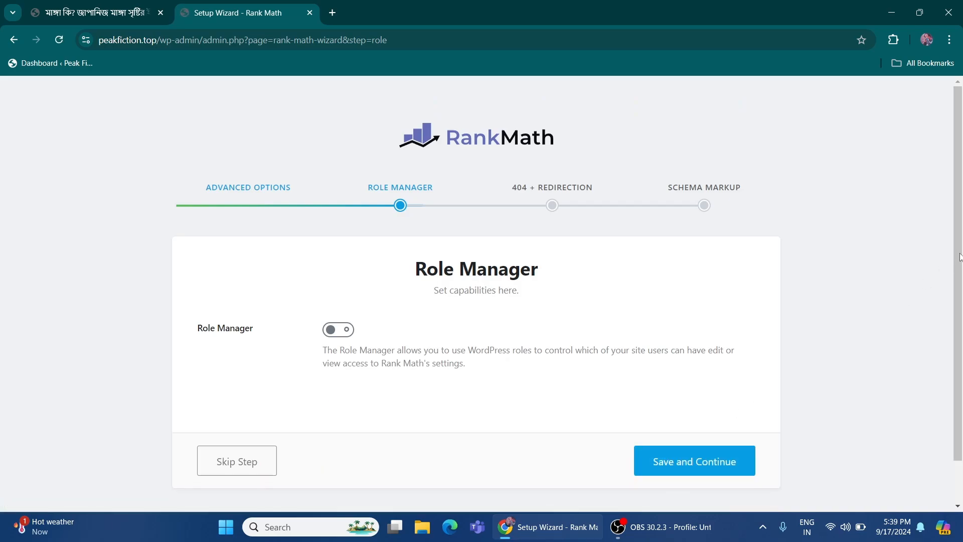
# Try enabling Role Manager, examine the capabilities for Administrator, Editor and Author, and switch it back off
pyautogui.moveTo(962, 247); pyautogui.dragTo(961, 345)
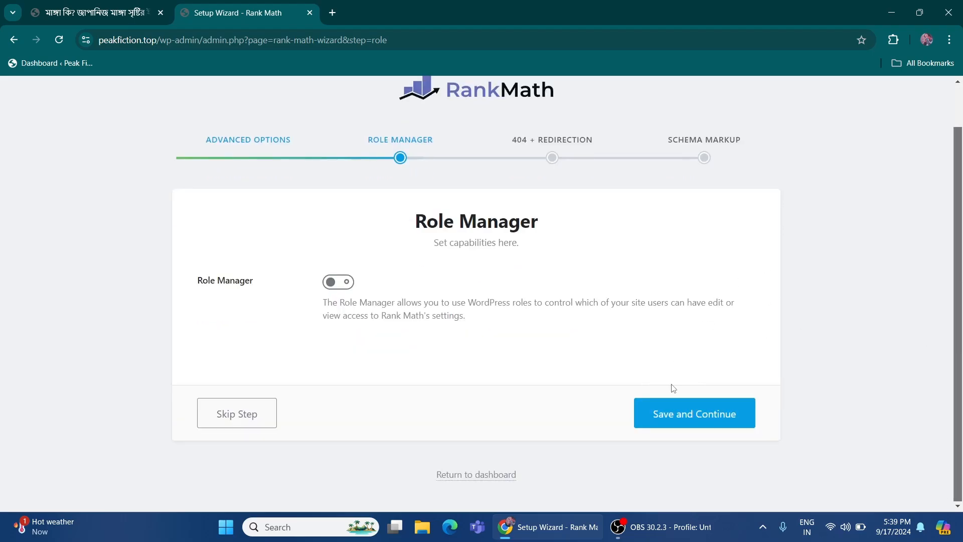
pyautogui.moveTo(425, 228); pyautogui.dragTo(567, 227)
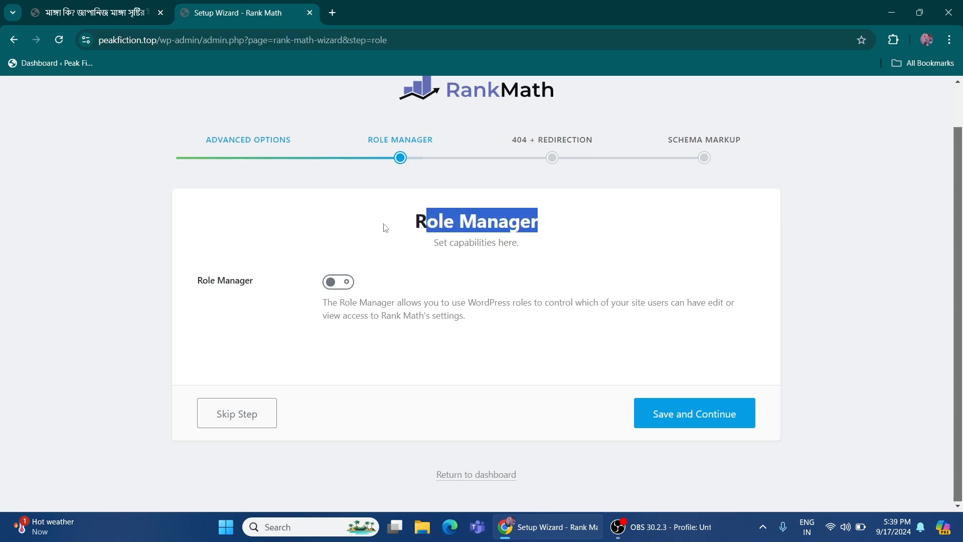
pyautogui.click(300, 217)
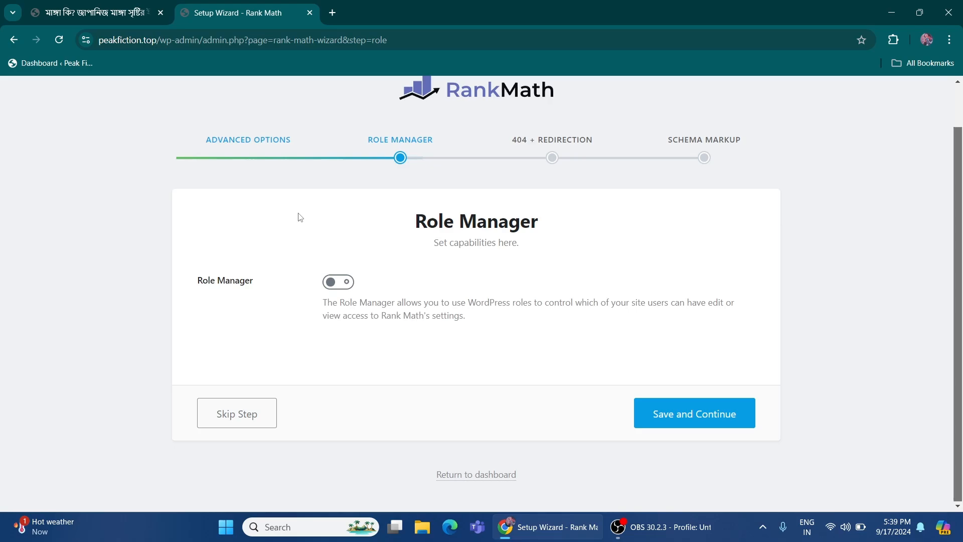
pyautogui.click(338, 282)
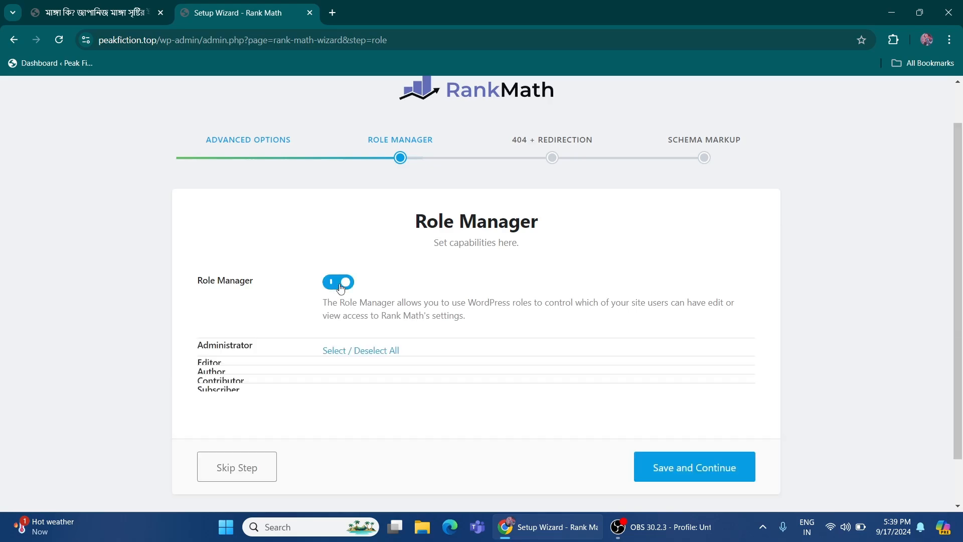
pyautogui.moveTo(961, 138); pyautogui.dragTo(958, 286)
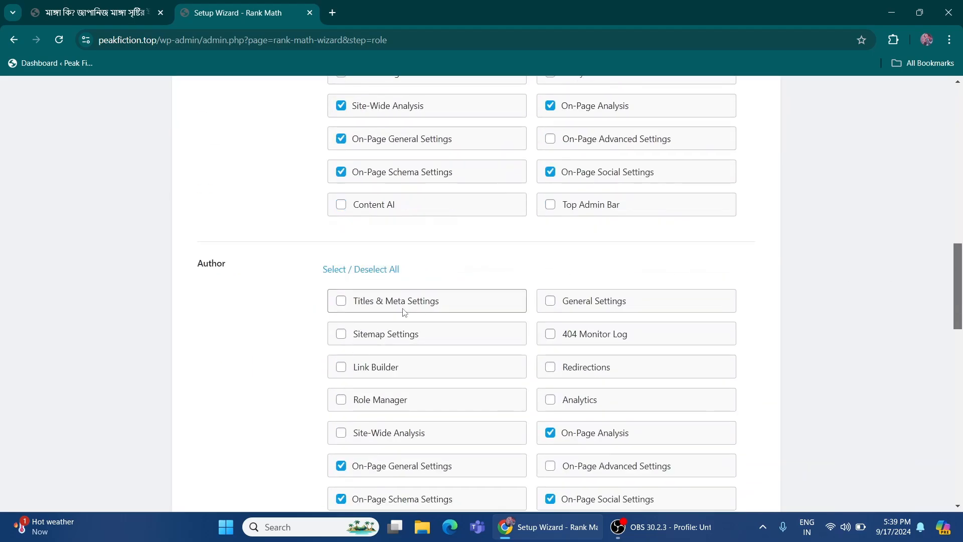
pyautogui.moveTo(208, 265); pyautogui.dragTo(245, 260)
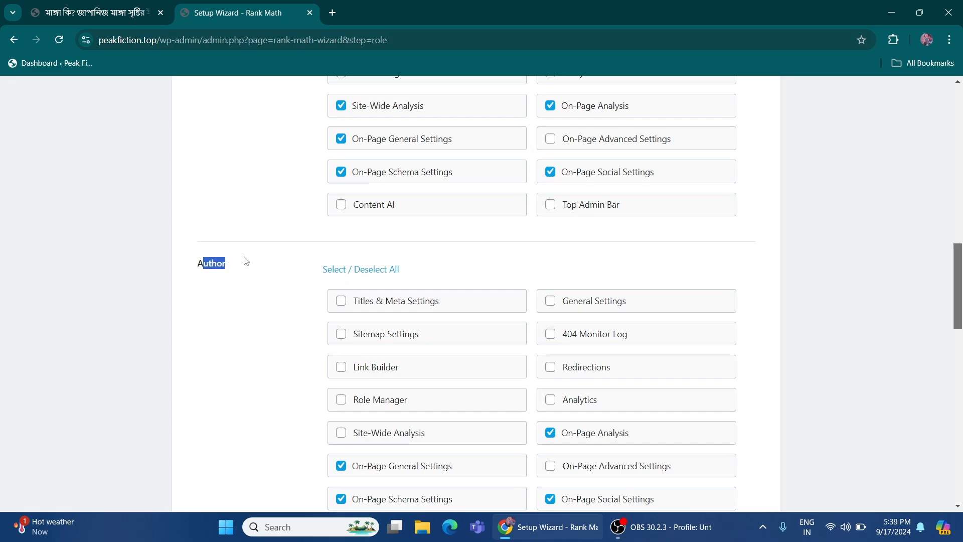
pyautogui.click(961, 211)
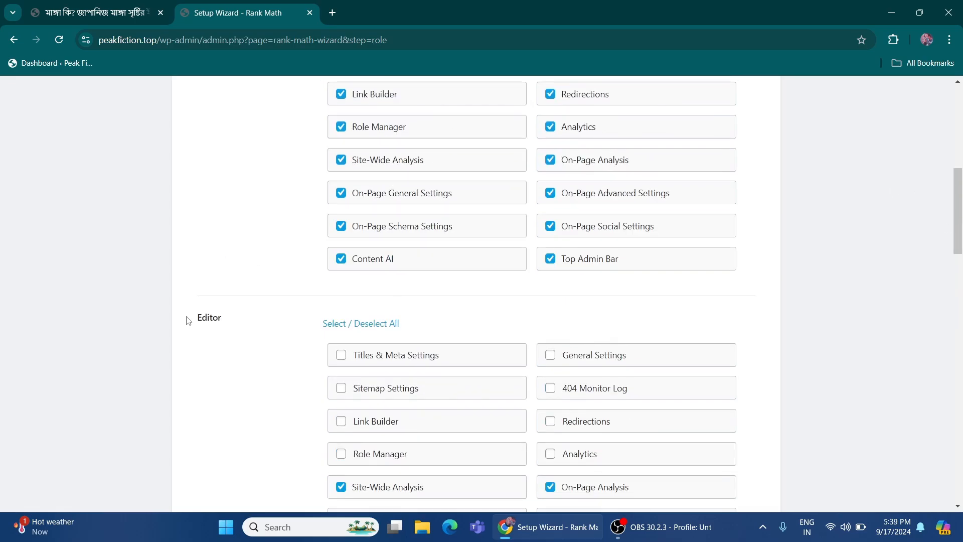
pyautogui.scroll(-9, 961, 223)
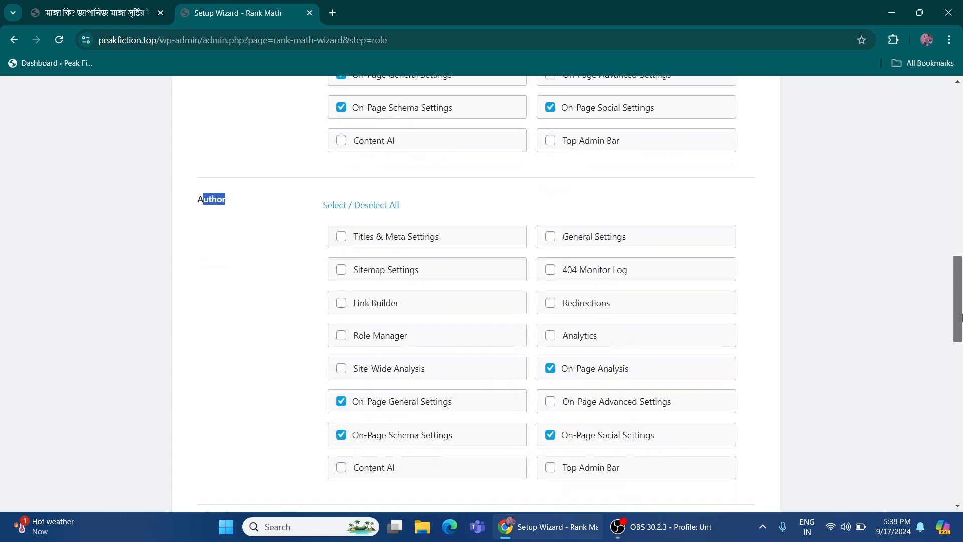
pyautogui.moveTo(962, 299); pyautogui.dragTo(961, 115)
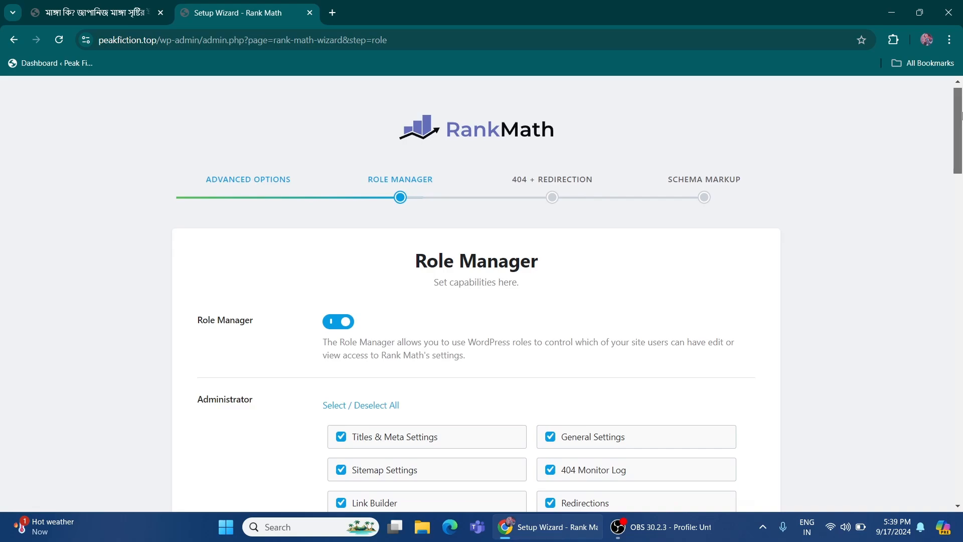
pyautogui.click(346, 323)
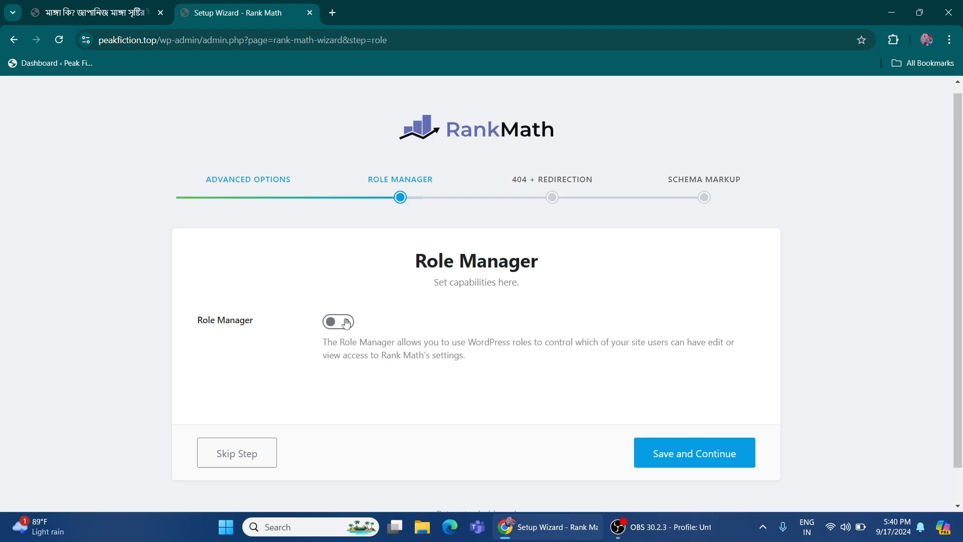
# Save the Role Manager stage to continue to 404 + Redirection, and enable the 404 Monitor
pyautogui.click(669, 454)
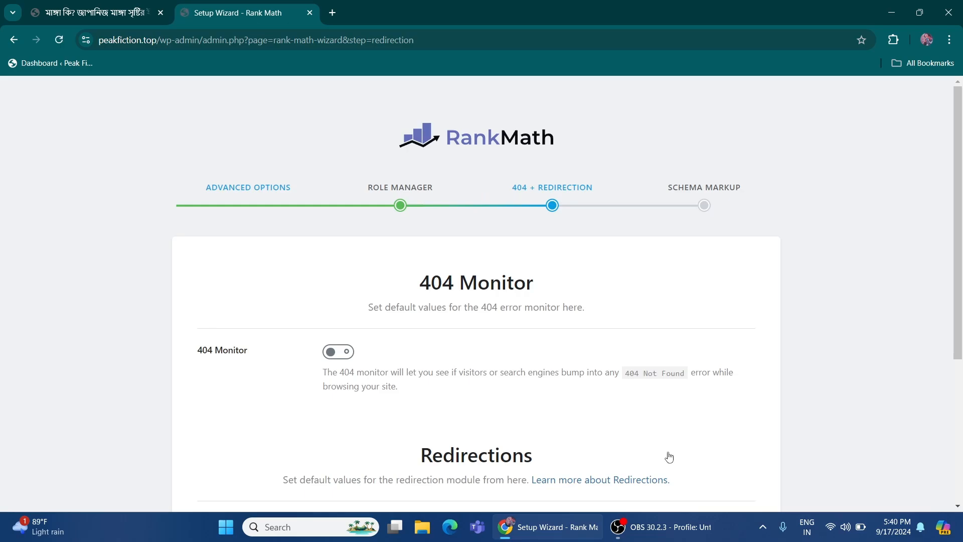
pyautogui.moveTo(960, 182); pyautogui.dragTo(960, 244)
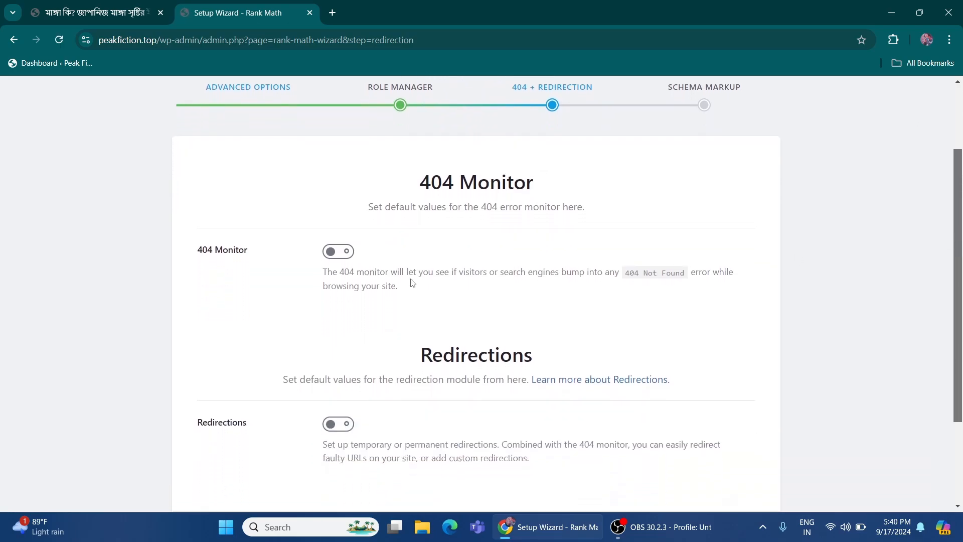
pyautogui.click(334, 262)
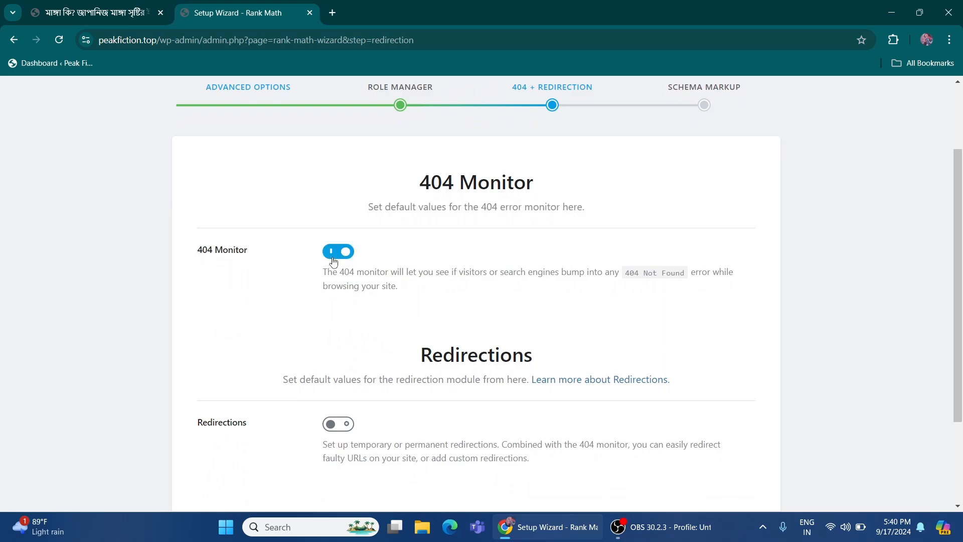
pyautogui.scroll(-1, 960, 211)
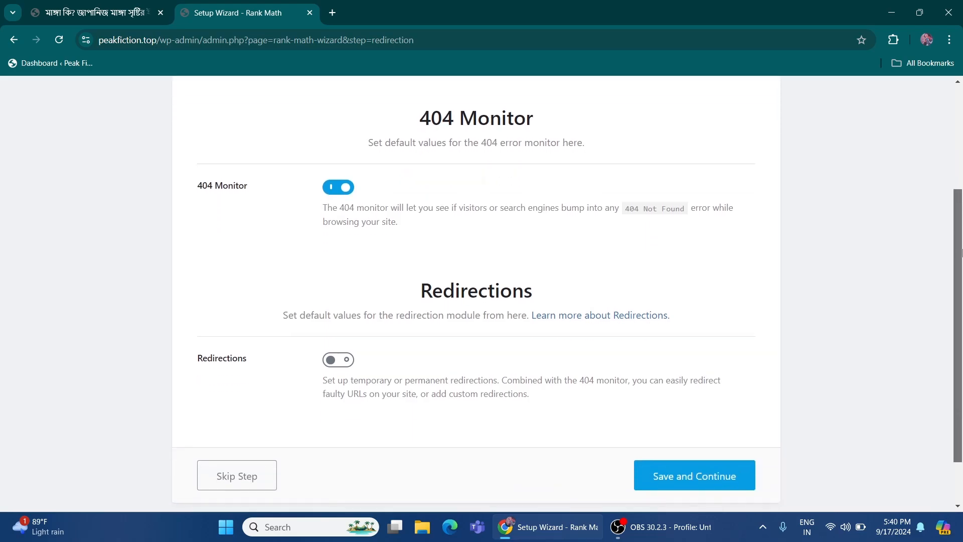
# Enable Redirections alongside the 404 Monitor, and save the stage to continue to Schema Markup
pyautogui.moveTo(194, 195); pyautogui.dragTo(267, 182)
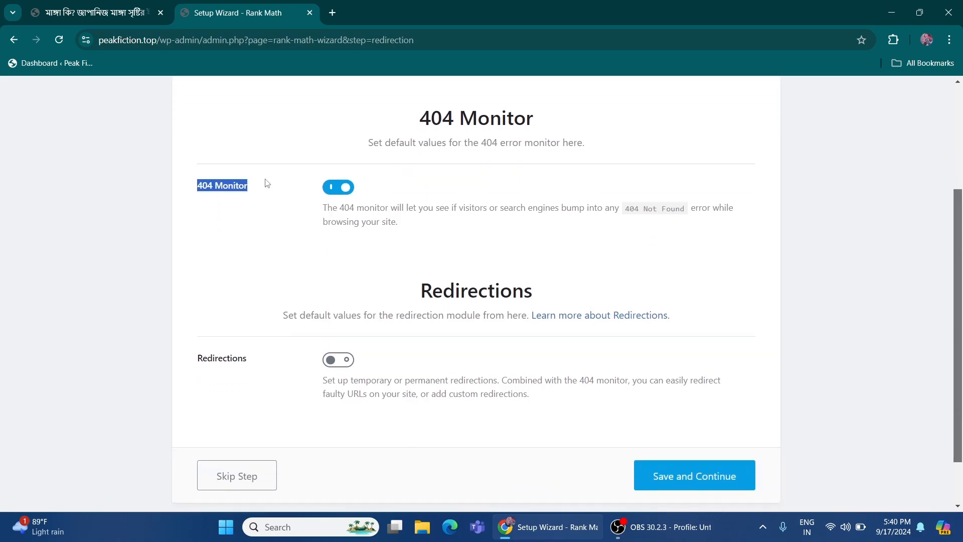
pyautogui.click(327, 363)
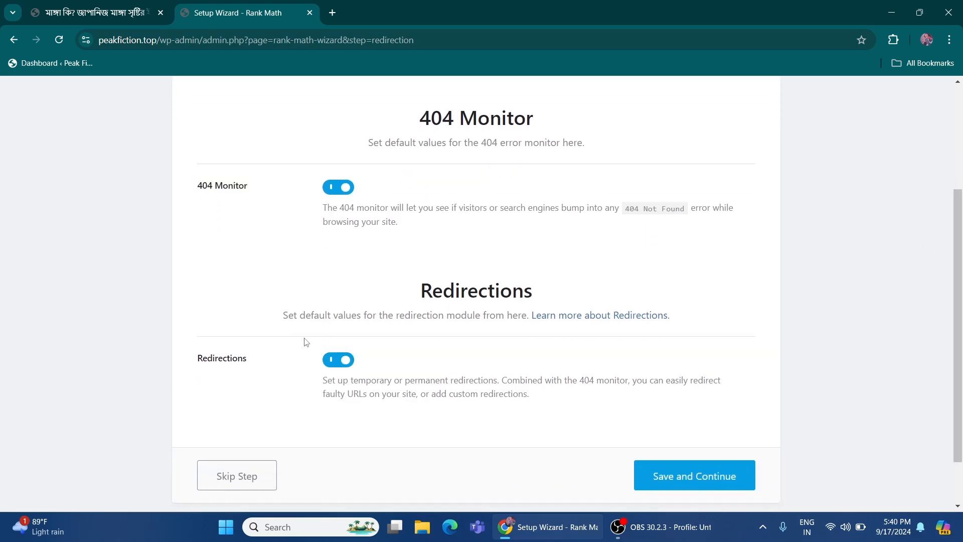
pyautogui.moveTo(195, 361); pyautogui.dragTo(265, 355)
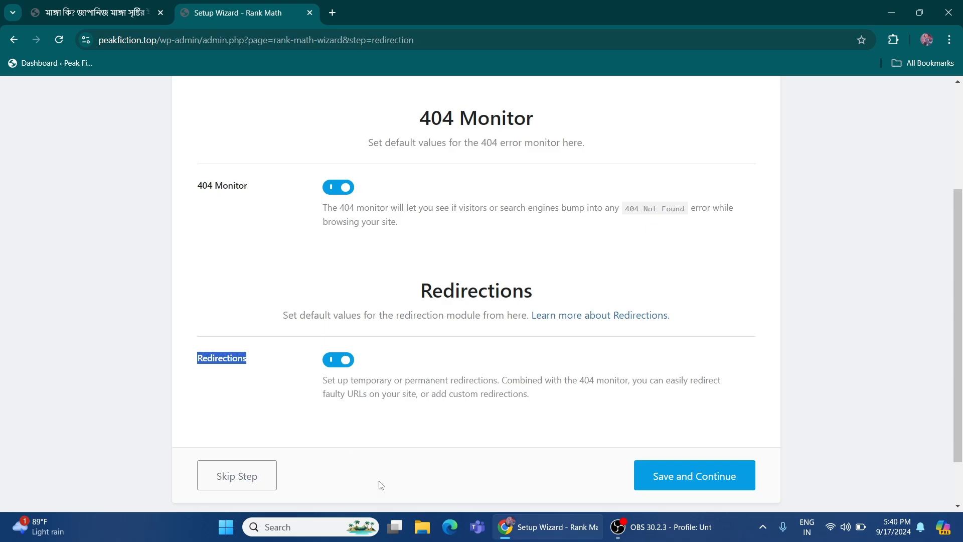
pyautogui.click(704, 469)
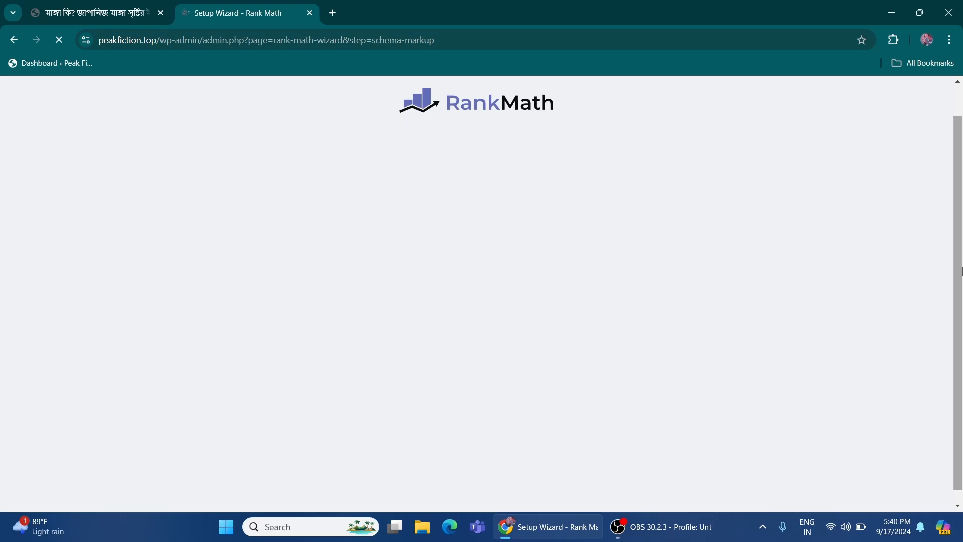
# Select Article as the schema type for posts, try News Article as the article type, and set it back to Blog Post
pyautogui.moveTo(962, 271); pyautogui.dragTo(959, 204)
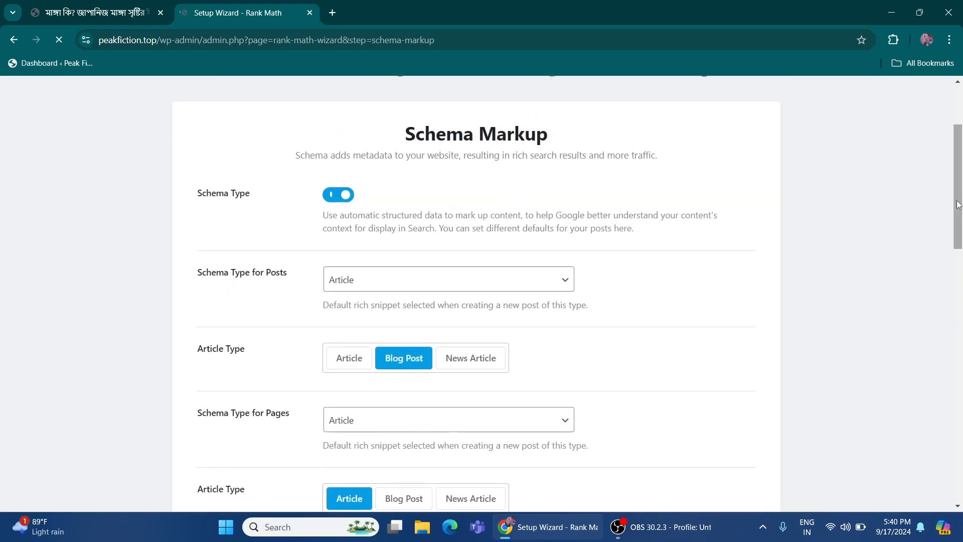
pyautogui.moveTo(960, 159)
pyautogui.mouseDown()
pyautogui.moveTo(960, 132)
pyautogui.moveTo(960, 153)
pyautogui.mouseUp()
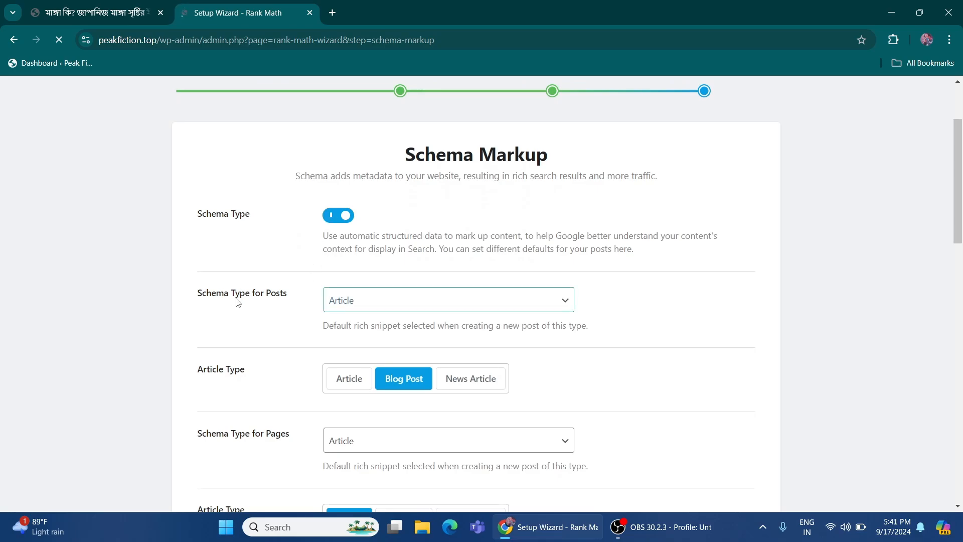
pyautogui.moveTo(216, 297); pyautogui.dragTo(296, 296)
pyautogui.click(424, 301)
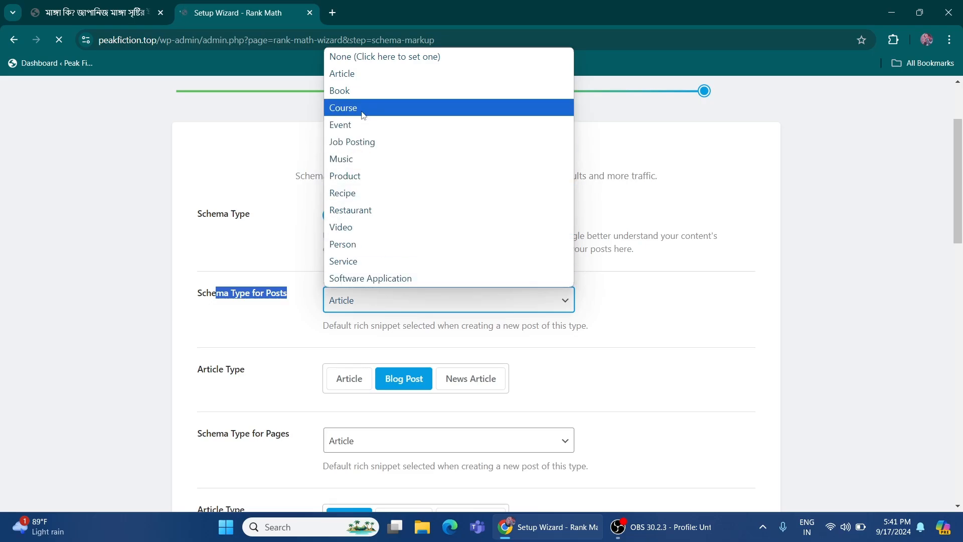
pyautogui.click(360, 75)
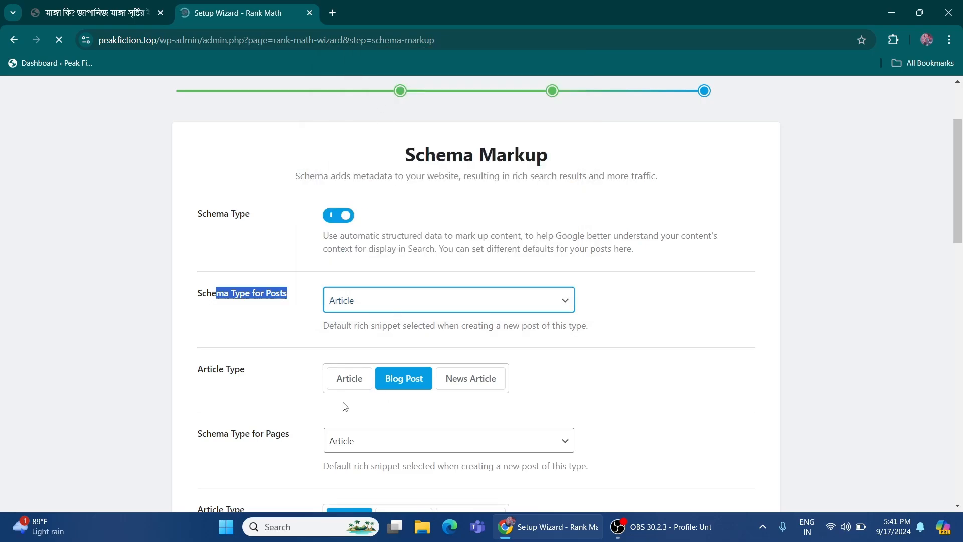
pyautogui.moveTo(205, 371); pyautogui.dragTo(258, 376)
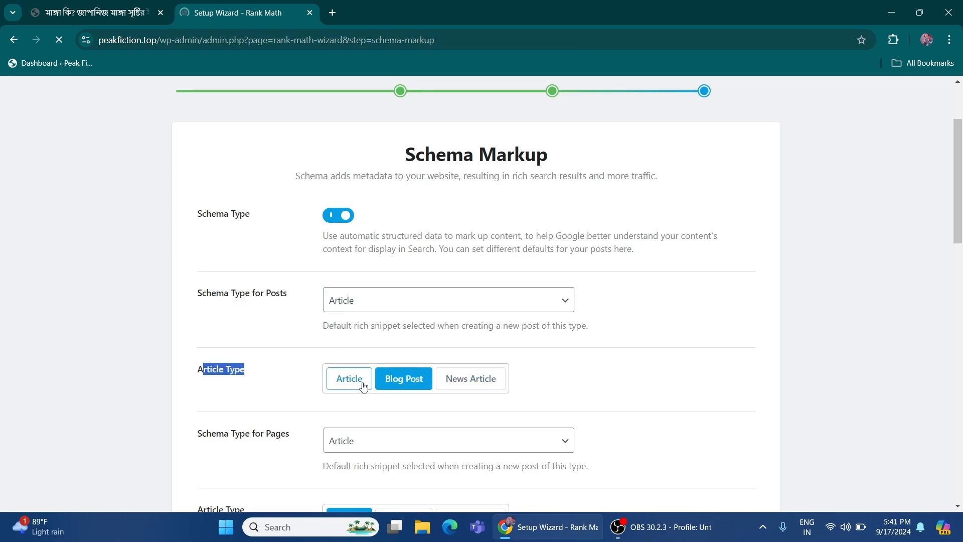
pyautogui.click(407, 390)
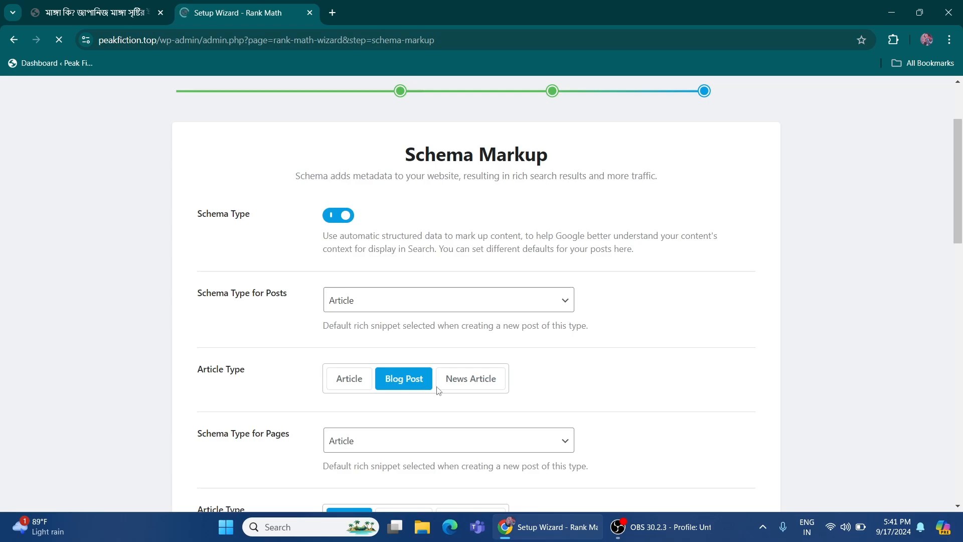
pyautogui.click(449, 383)
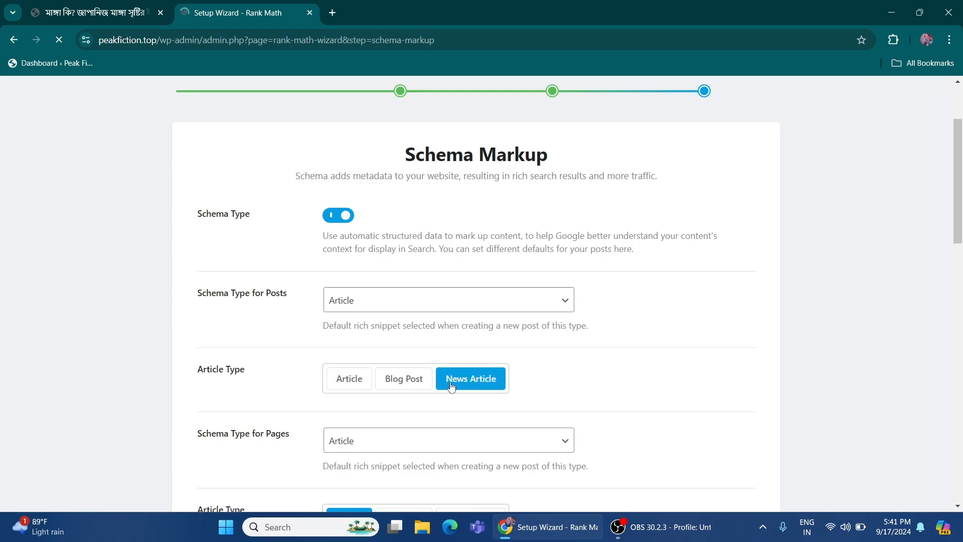
pyautogui.click(404, 381)
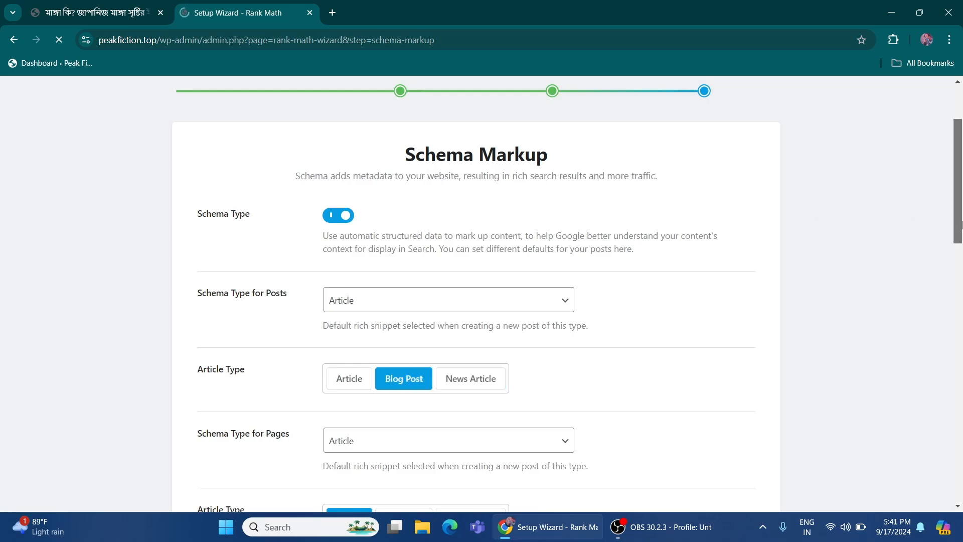
# Select Article as the schema type for pages
pyautogui.scroll(-6, 404, 385)
pyautogui.click(345, 147)
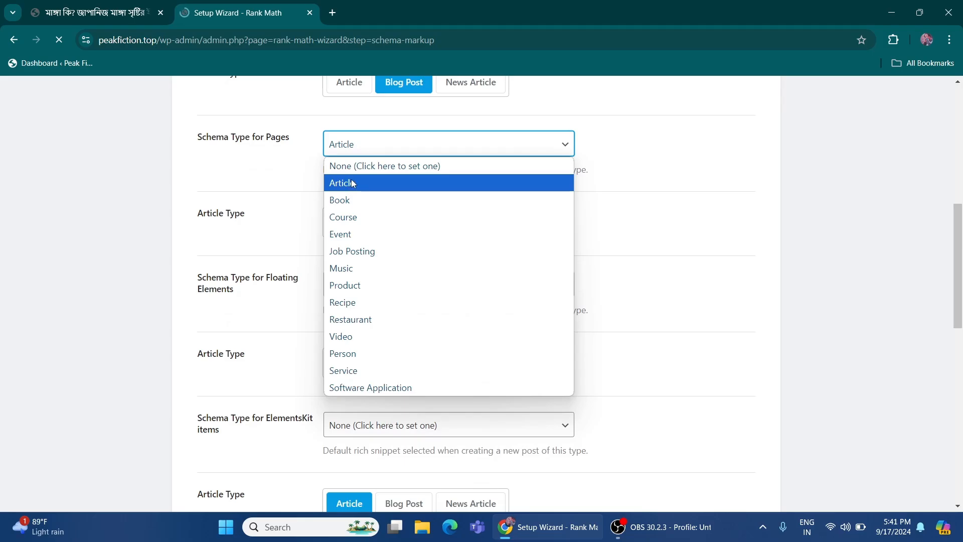
pyautogui.click(353, 183)
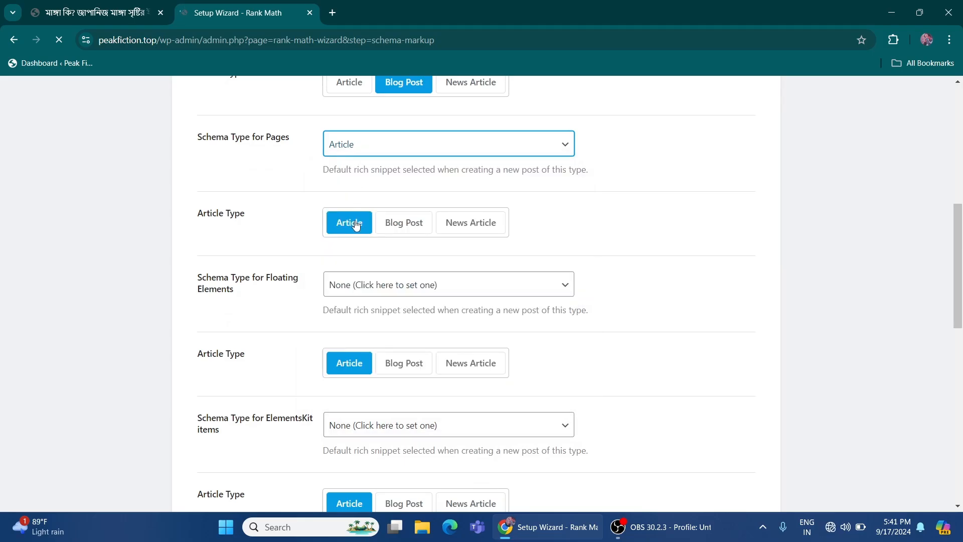
# Review the Floating Elements and ElementsKit schema options, save the Schema Markup stage to finish the setup, and look over the Rank Math modules
pyautogui.moveTo(183, 280); pyautogui.dragTo(280, 286)
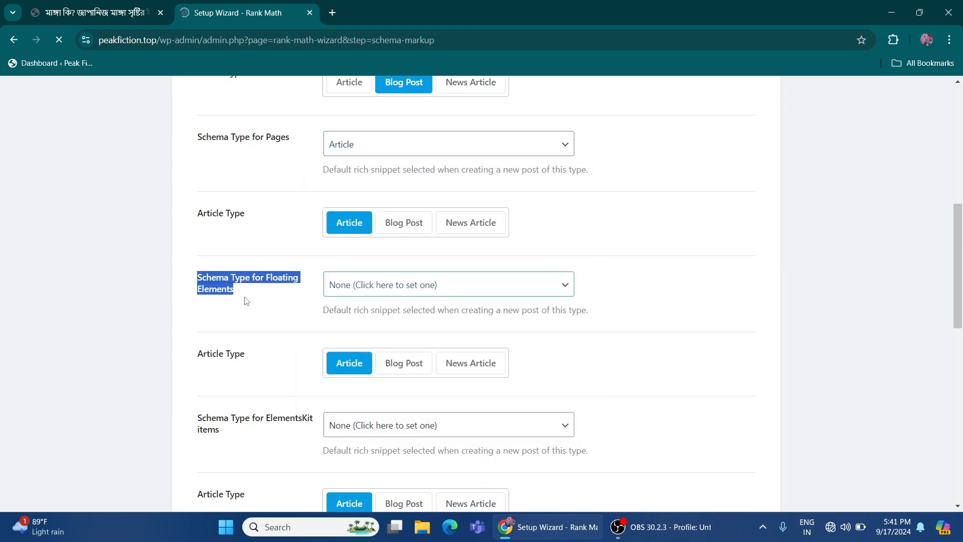
pyautogui.moveTo(199, 275); pyautogui.dragTo(227, 295)
pyautogui.doubleClick(181, 273)
pyautogui.moveTo(245, 450); pyautogui.dragTo(197, 432)
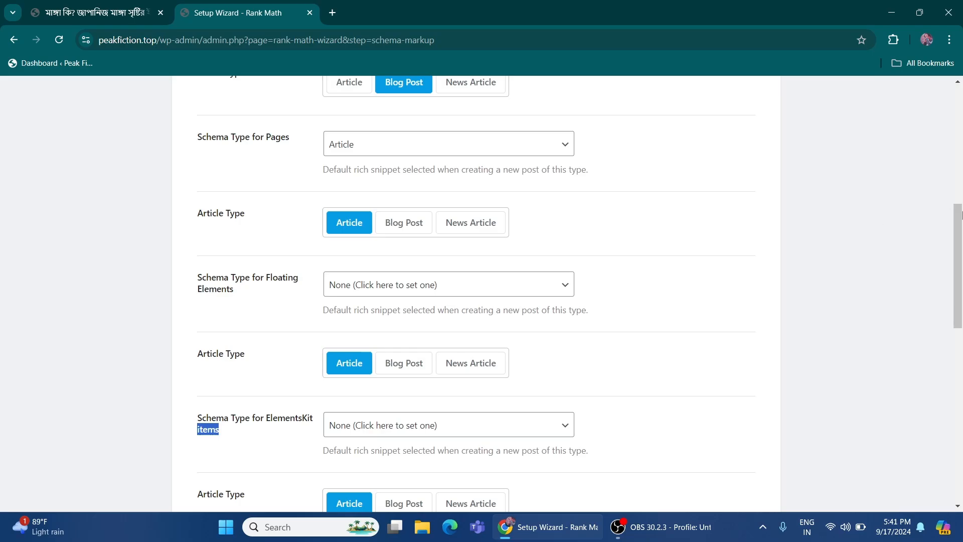
pyautogui.moveTo(960, 224); pyautogui.dragTo(961, 407)
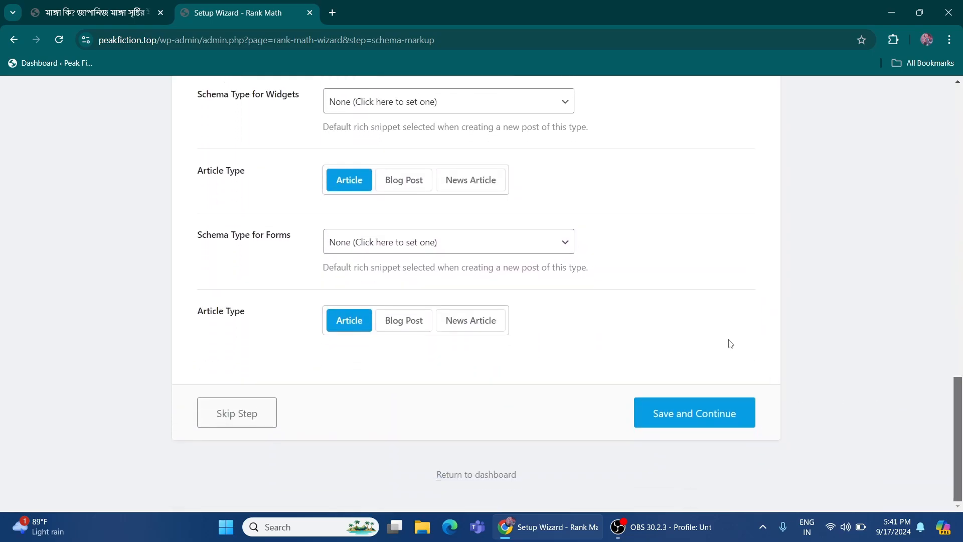
pyautogui.click(678, 418)
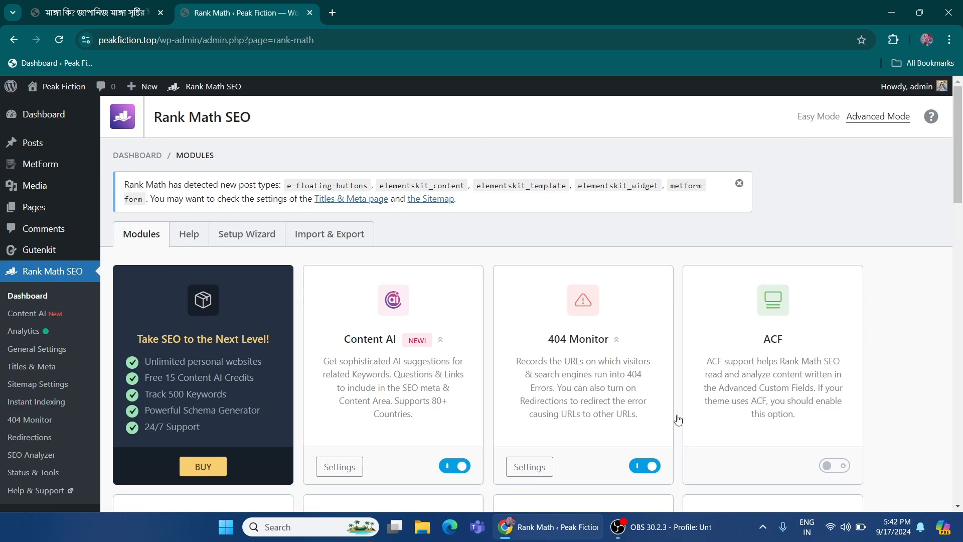
pyautogui.moveTo(961, 174); pyautogui.dragTo(962, 251)
pyautogui.moveTo(962, 291); pyautogui.dragTo(961, 142)
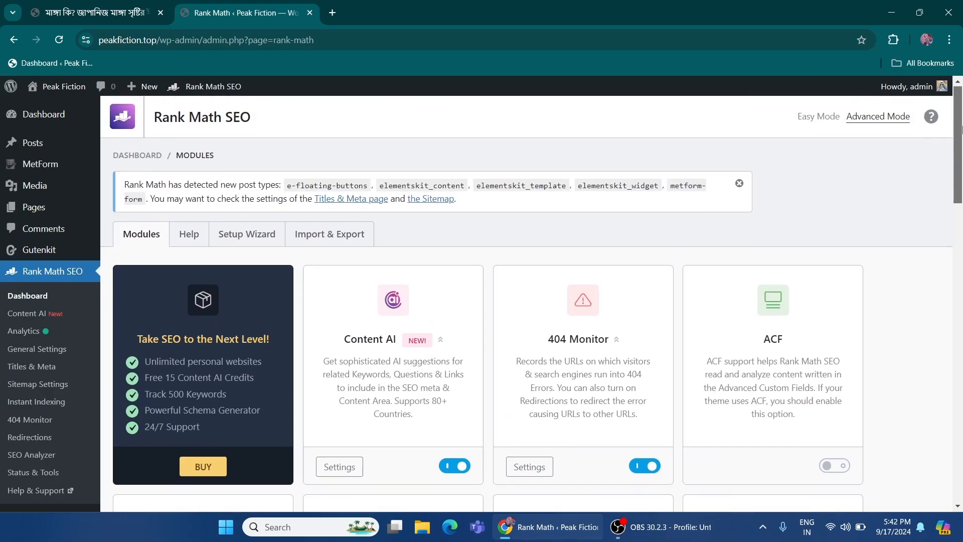